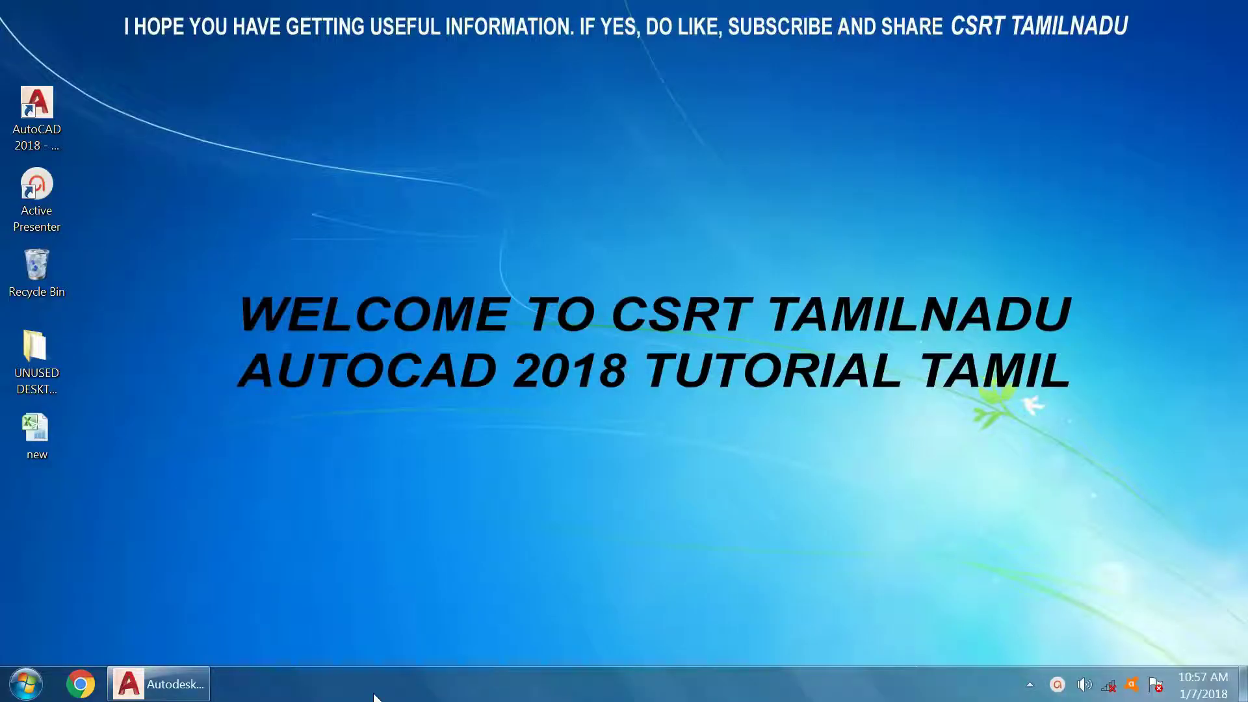
# Restore the AutoCAD 2018 window showing the FOR BATTMAN drawing from the taskbar
pyautogui.click(181, 692)
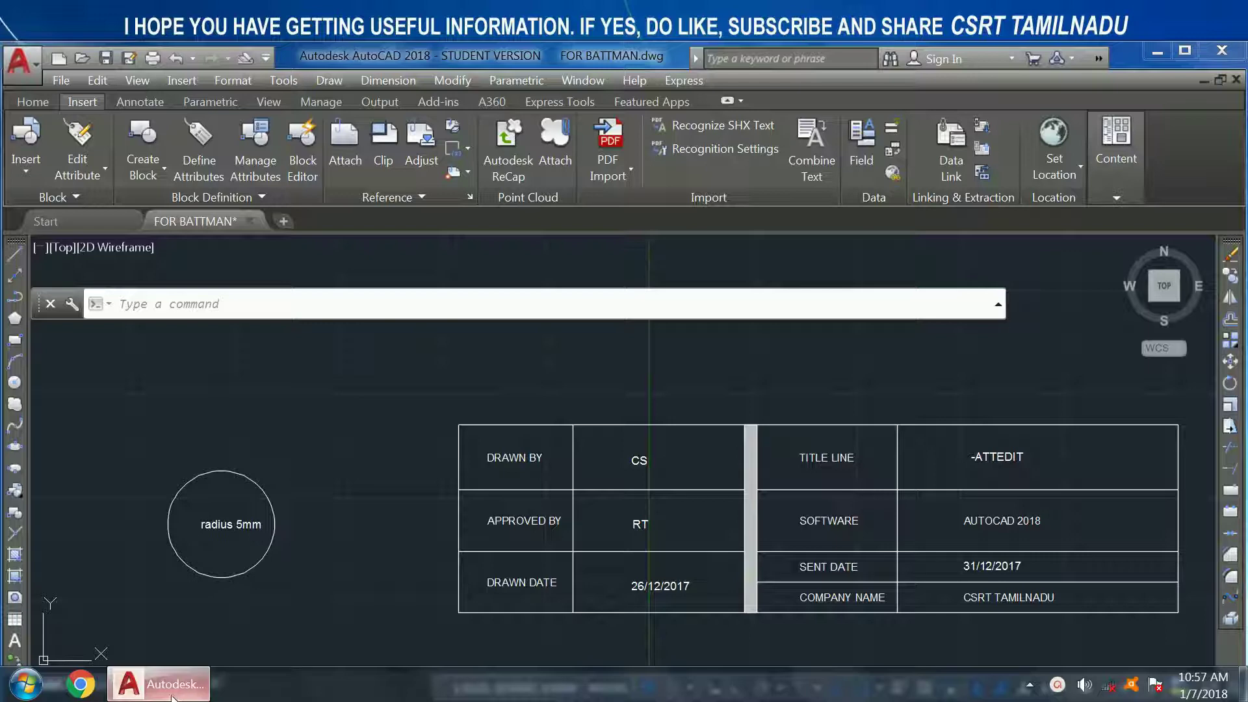
# Cancel a partly typed BA command, then open and close Manage Attributes from the Insert ribbon
pyautogui.click(366, 500)
pyautogui.click(369, 610)
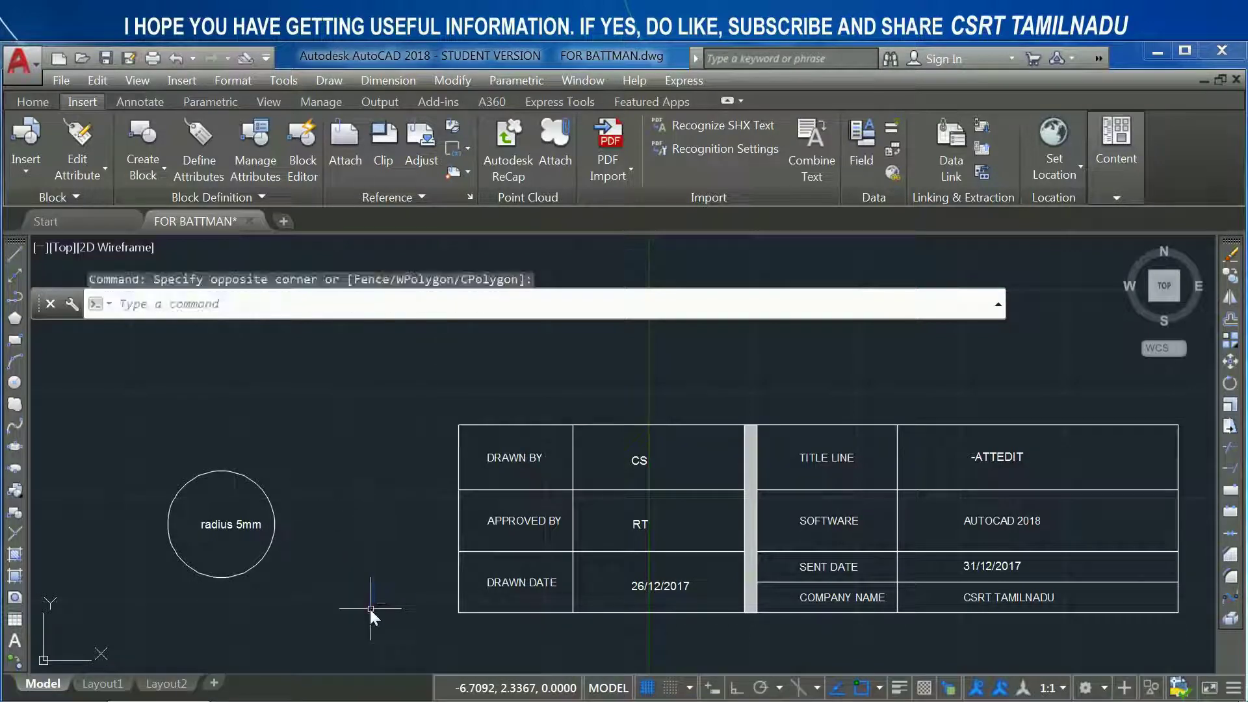
pyautogui.write('BATTMAN')
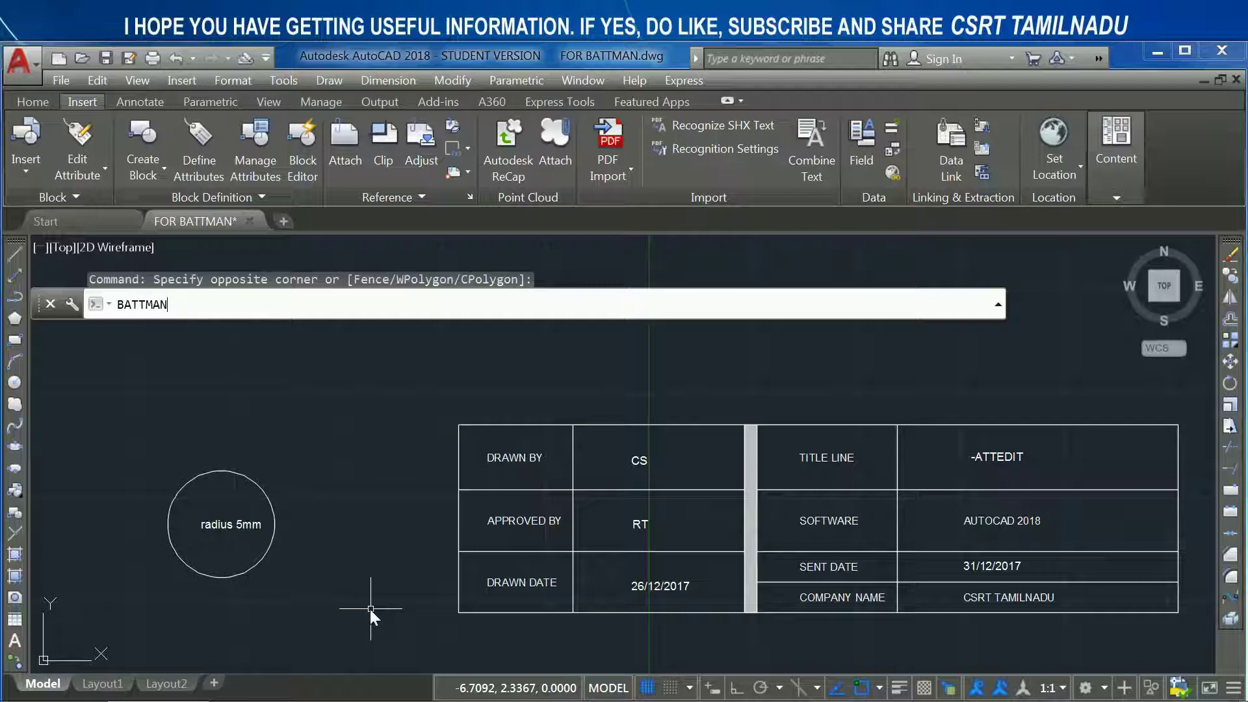
pyautogui.press('Escape')
pyautogui.press('Escape')
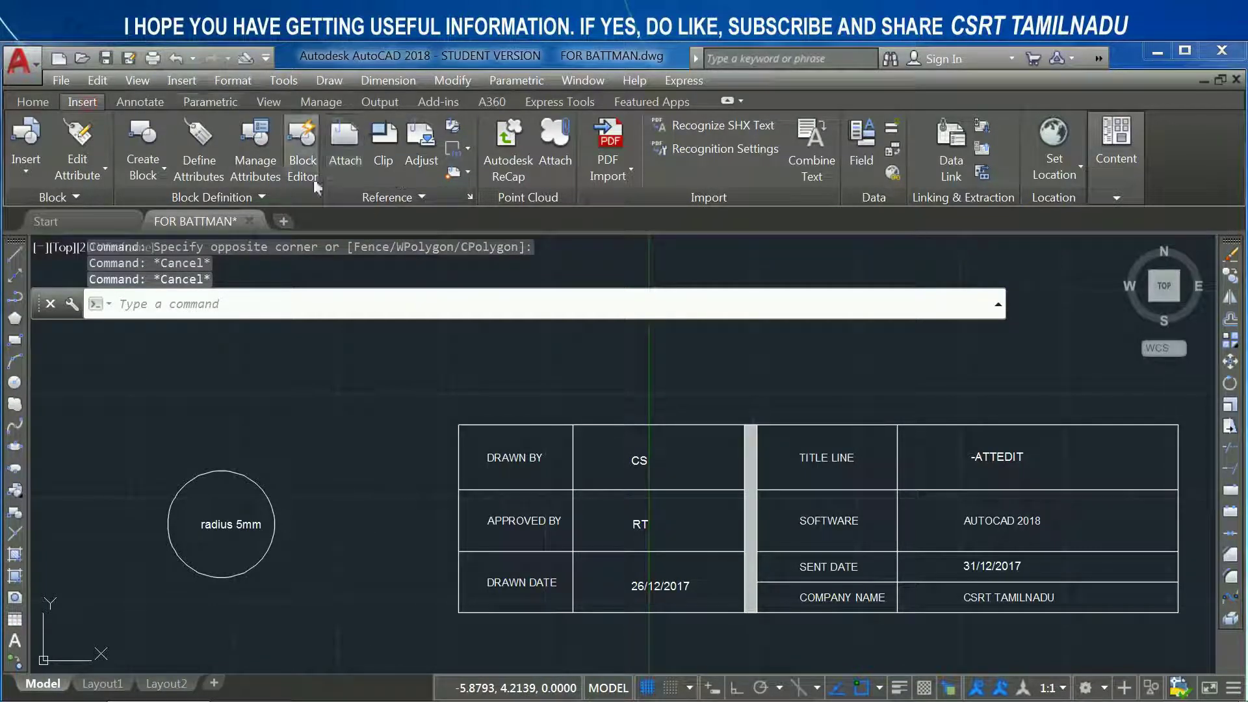
pyautogui.click(257, 162)
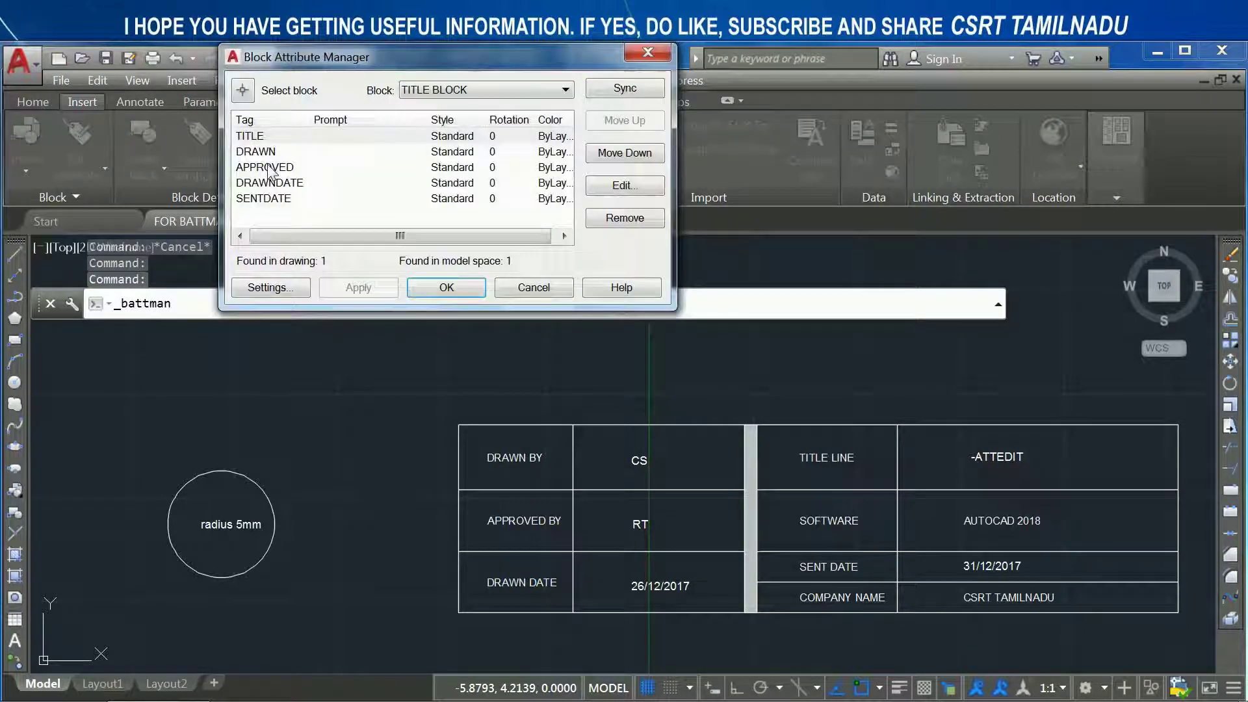
pyautogui.click(447, 282)
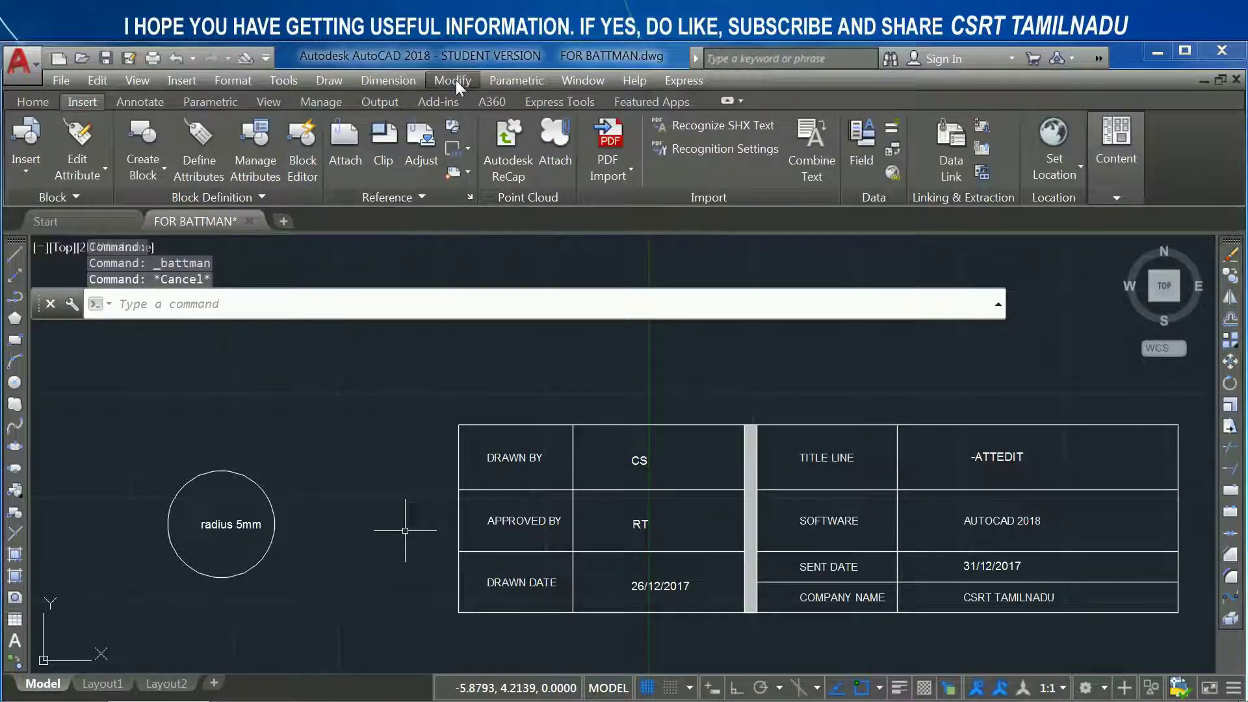
# Open the Block Attribute Manager via Modify > Object > Attribute and reposition it over the drawing
pyautogui.click(453, 80)
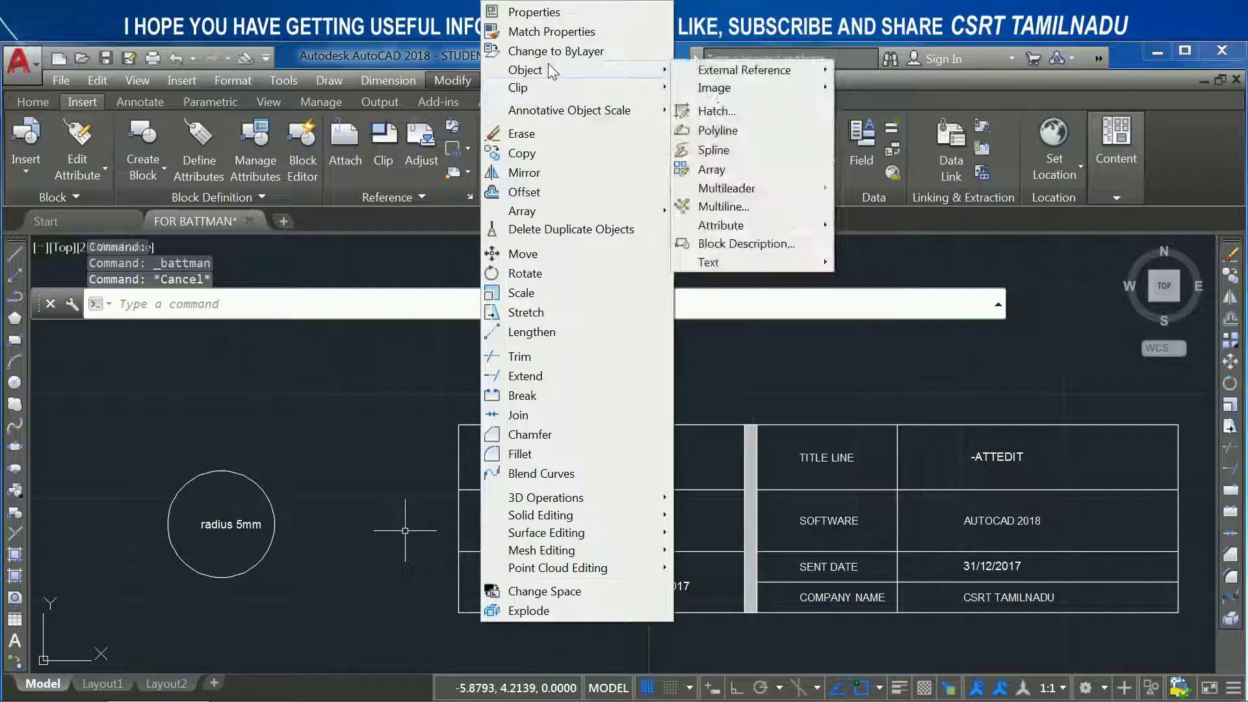
pyautogui.moveTo(576, 71)
pyautogui.moveTo(720, 224)
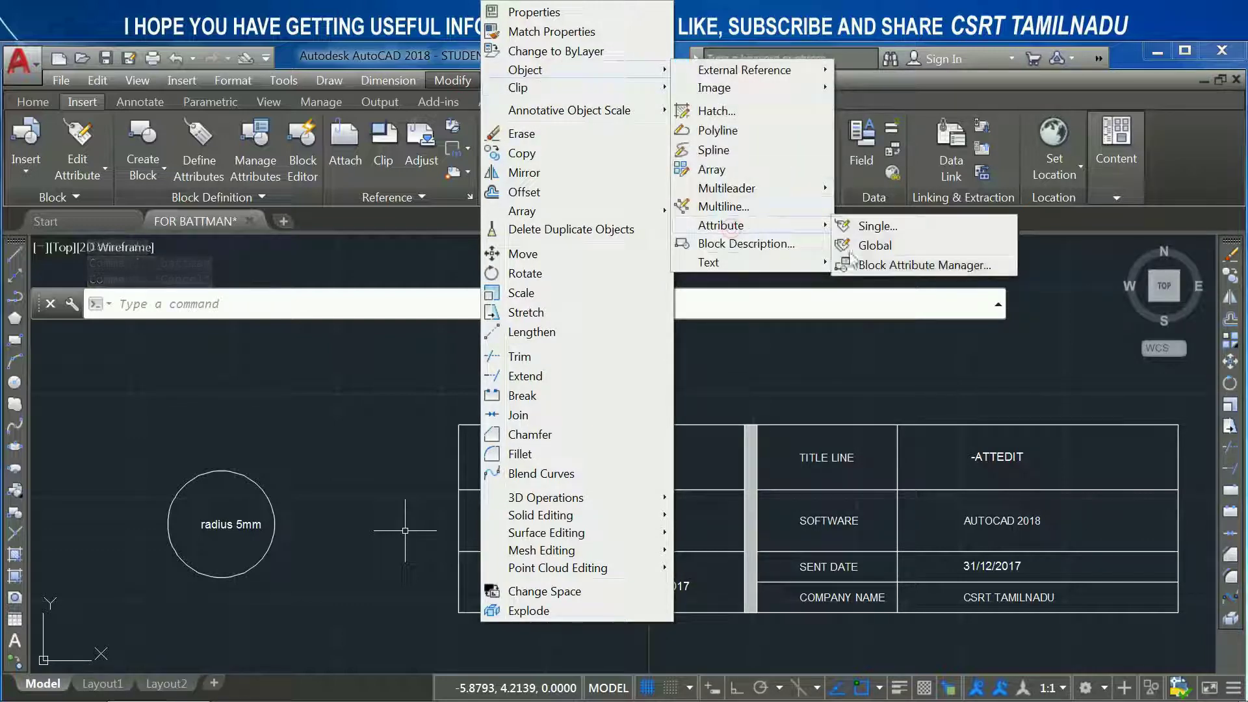
pyautogui.click(863, 266)
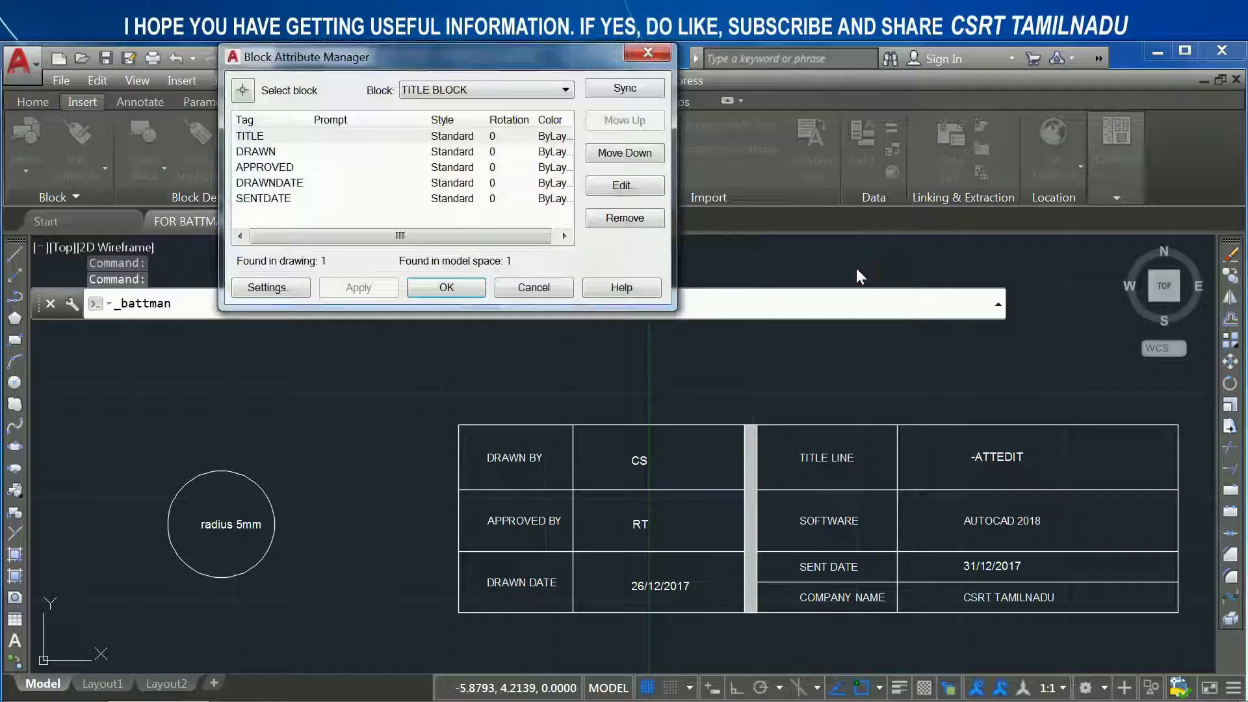
pyautogui.moveTo(538, 88); pyautogui.dragTo(545, 263)
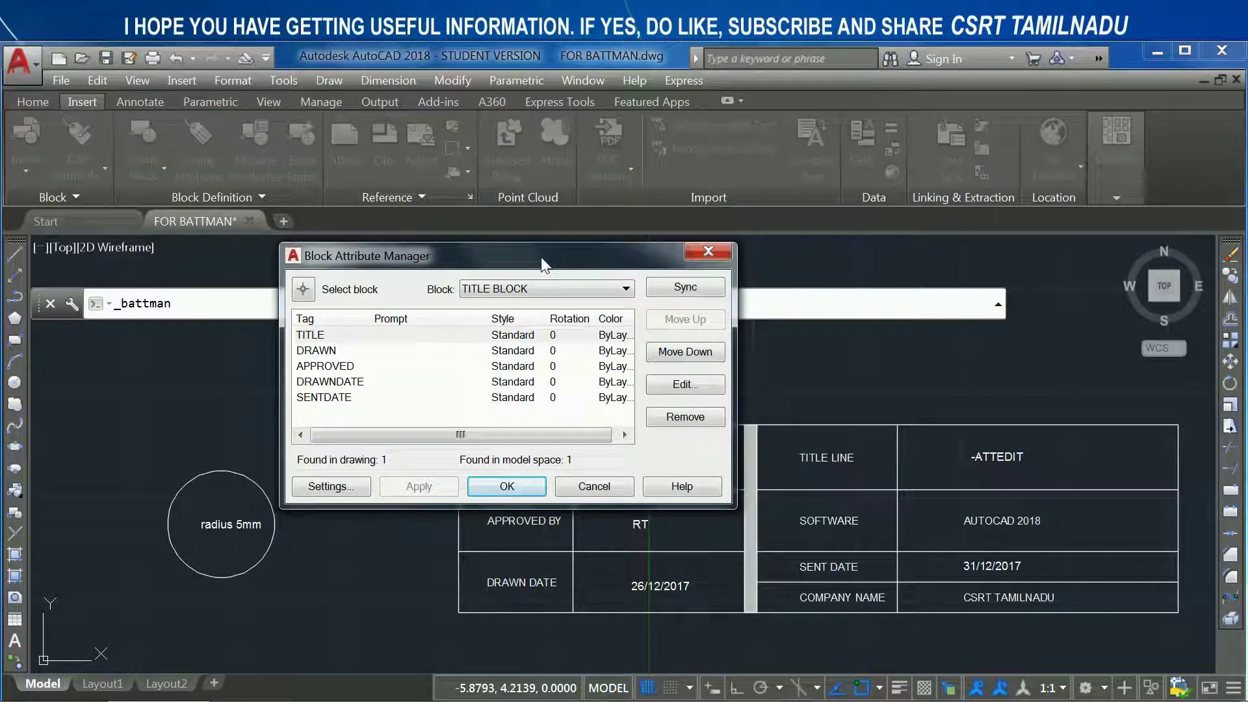
pyautogui.moveTo(431, 252)
pyautogui.mouseDown()
pyautogui.moveTo(458, 215)
pyautogui.moveTo(464, 264)
pyautogui.mouseUp()
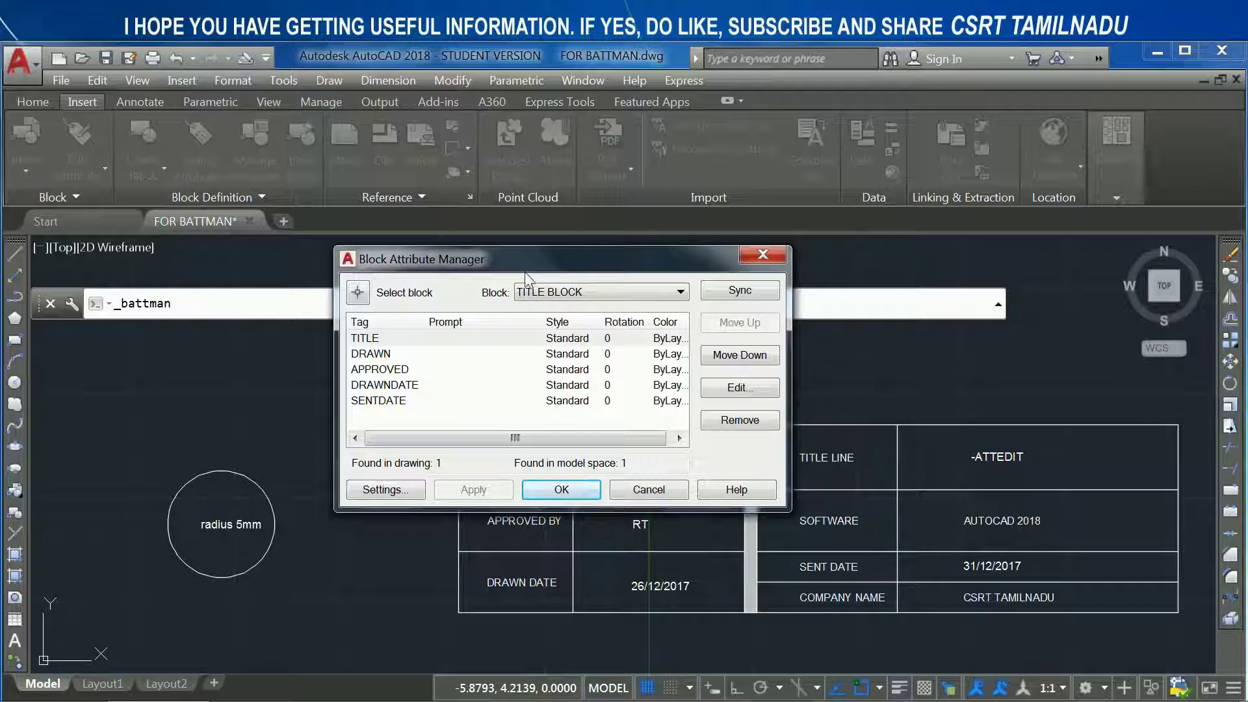
pyautogui.click(358, 296)
pyautogui.click(243, 484)
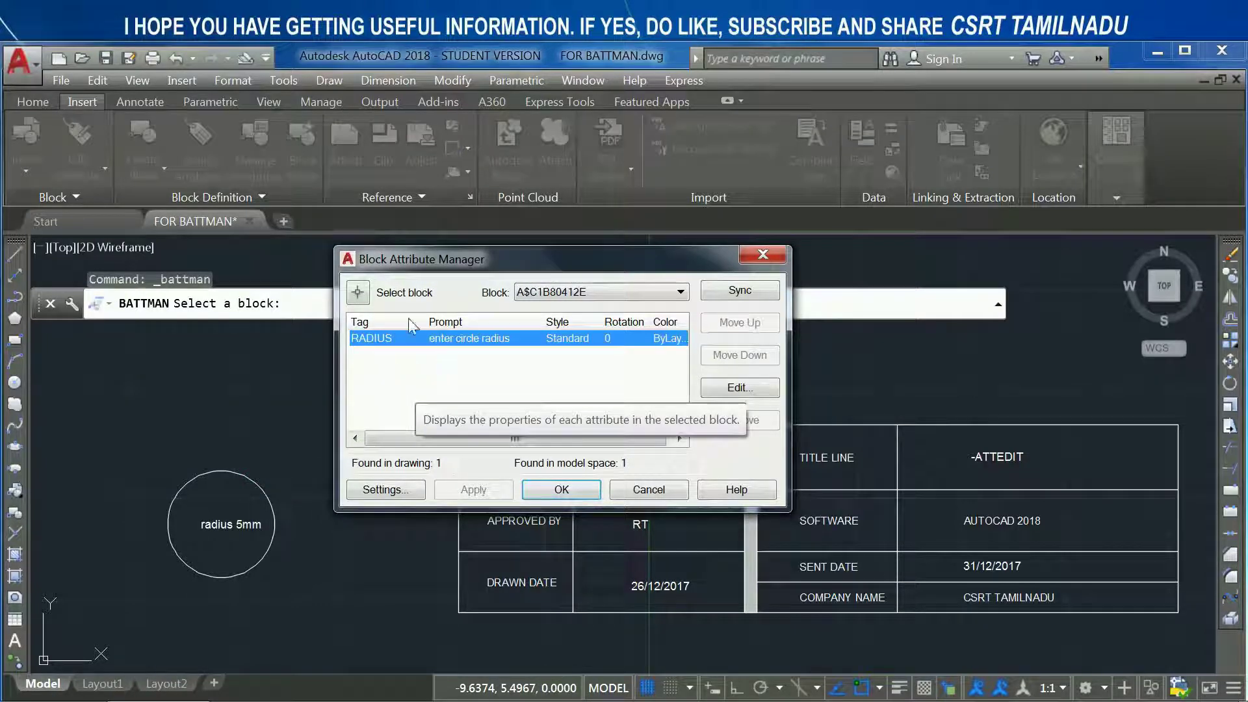
pyautogui.click(359, 293)
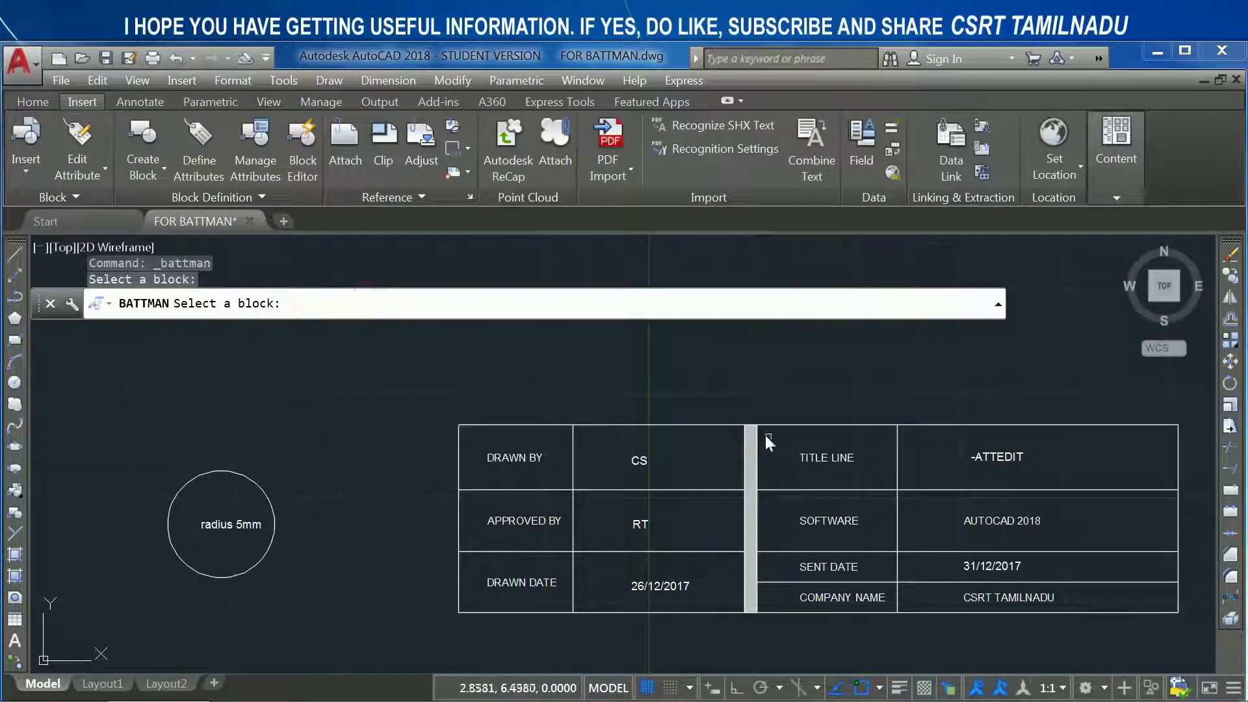
pyautogui.click(765, 425)
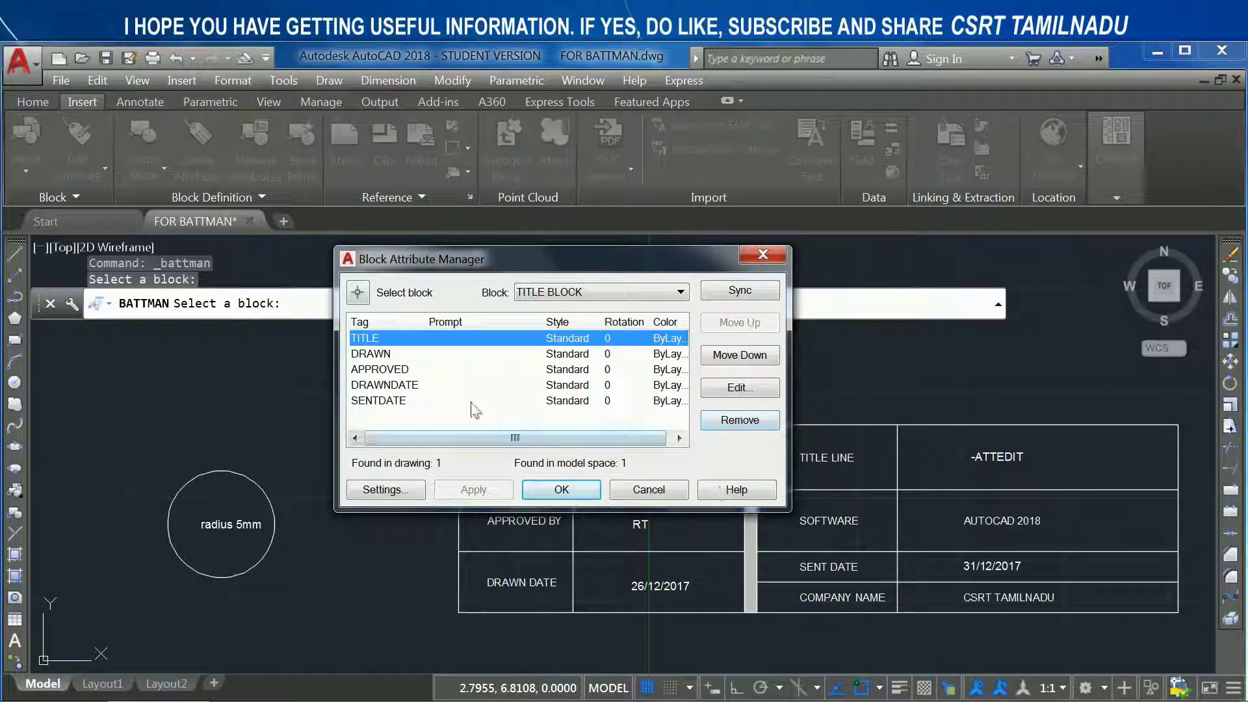
pyautogui.click(668, 294)
pyautogui.click(594, 323)
pyautogui.click(614, 294)
pyautogui.click(603, 308)
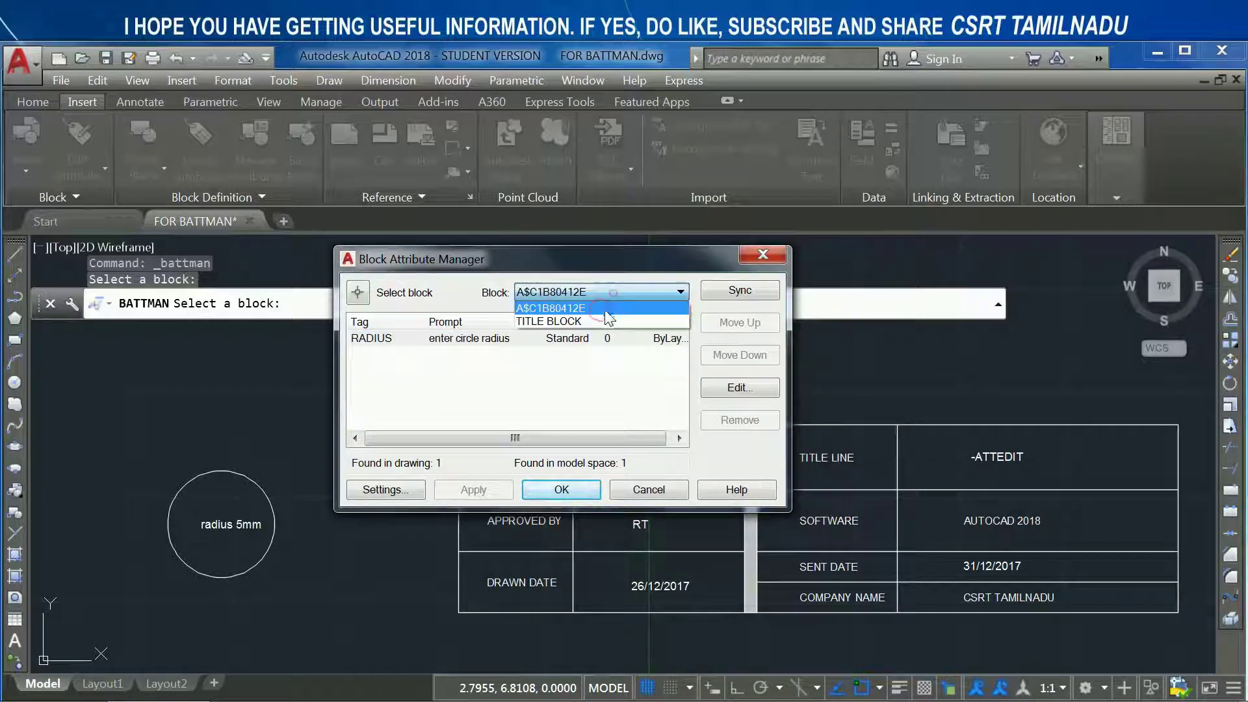
pyautogui.click(598, 316)
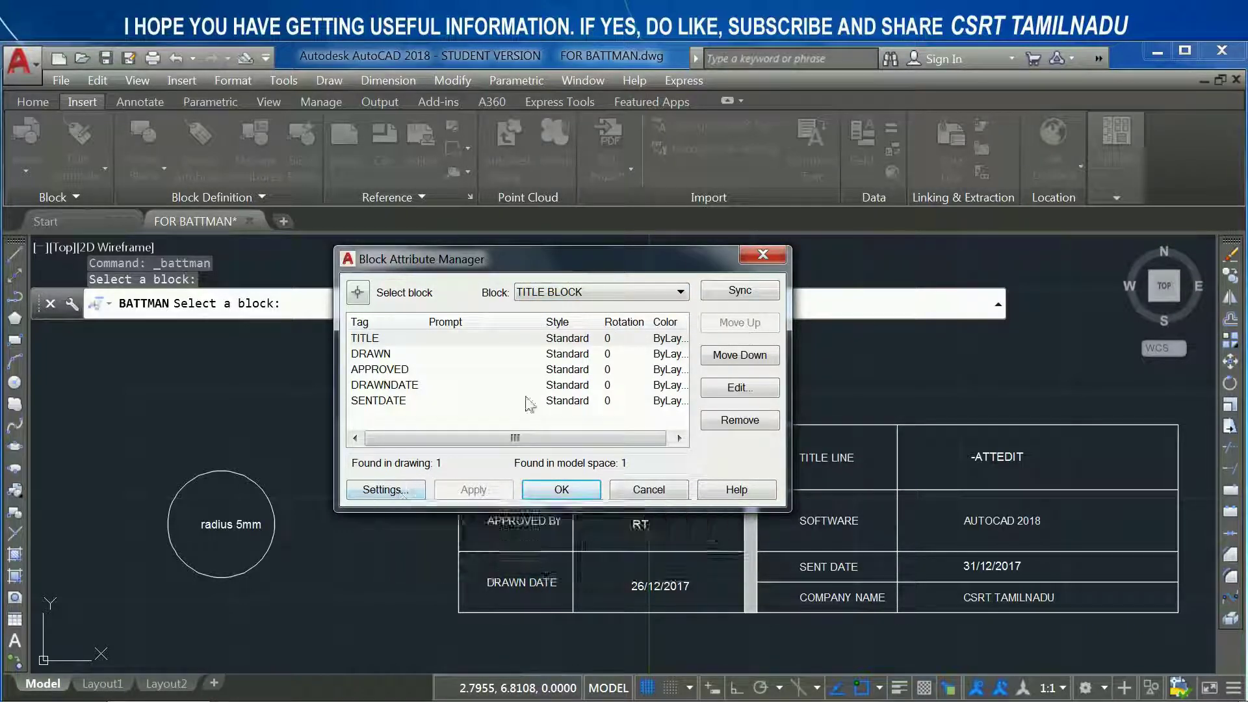
pyautogui.moveTo(567, 437); pyautogui.dragTo(643, 438)
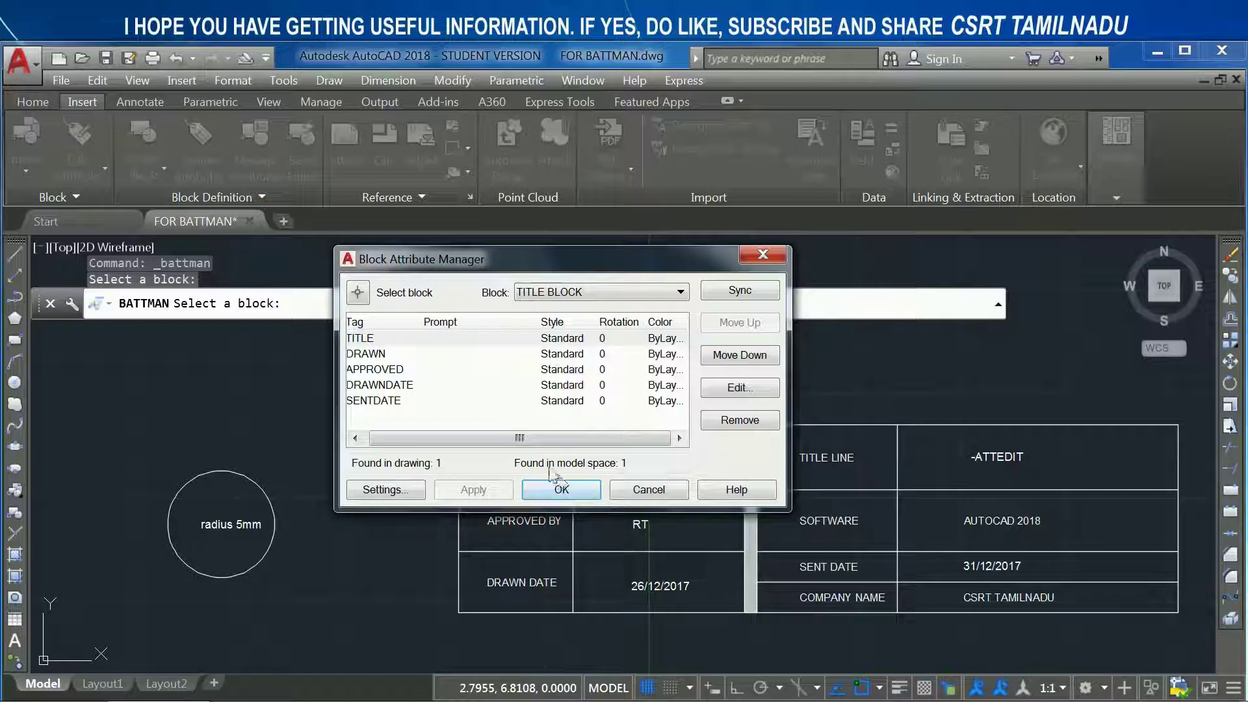
pyautogui.click(410, 490)
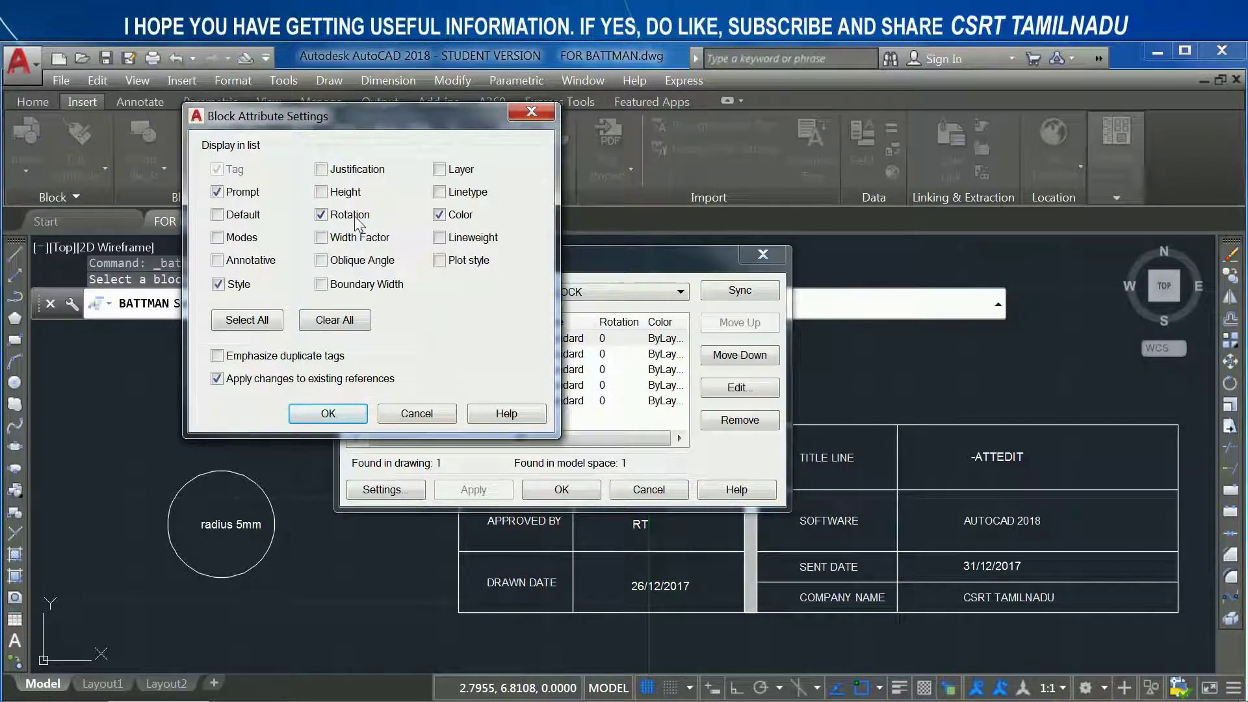
# Set the attribute list settings to show Height and hide the Rotation and Style columns
pyautogui.click(328, 194)
pyautogui.click(321, 214)
pyautogui.click(218, 285)
pyautogui.click(328, 414)
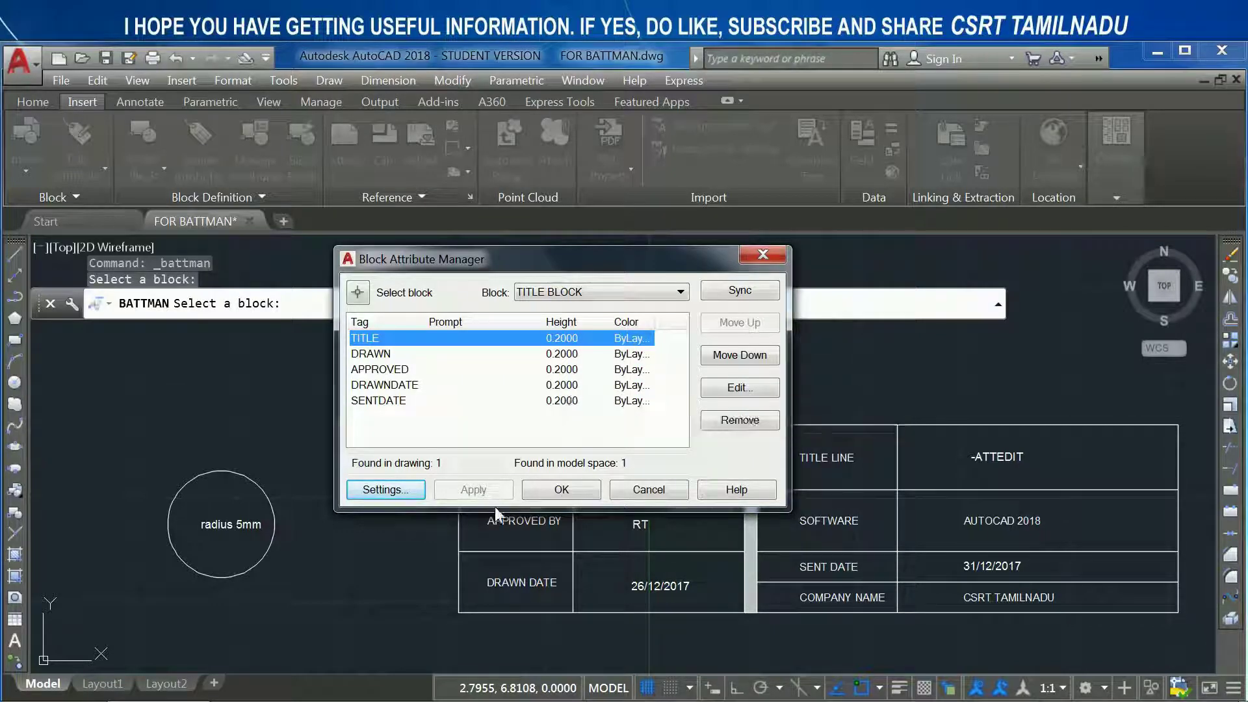
# Sync the title blocks, select the TITLE attribute, then close the manager without applying
pyautogui.click(414, 494)
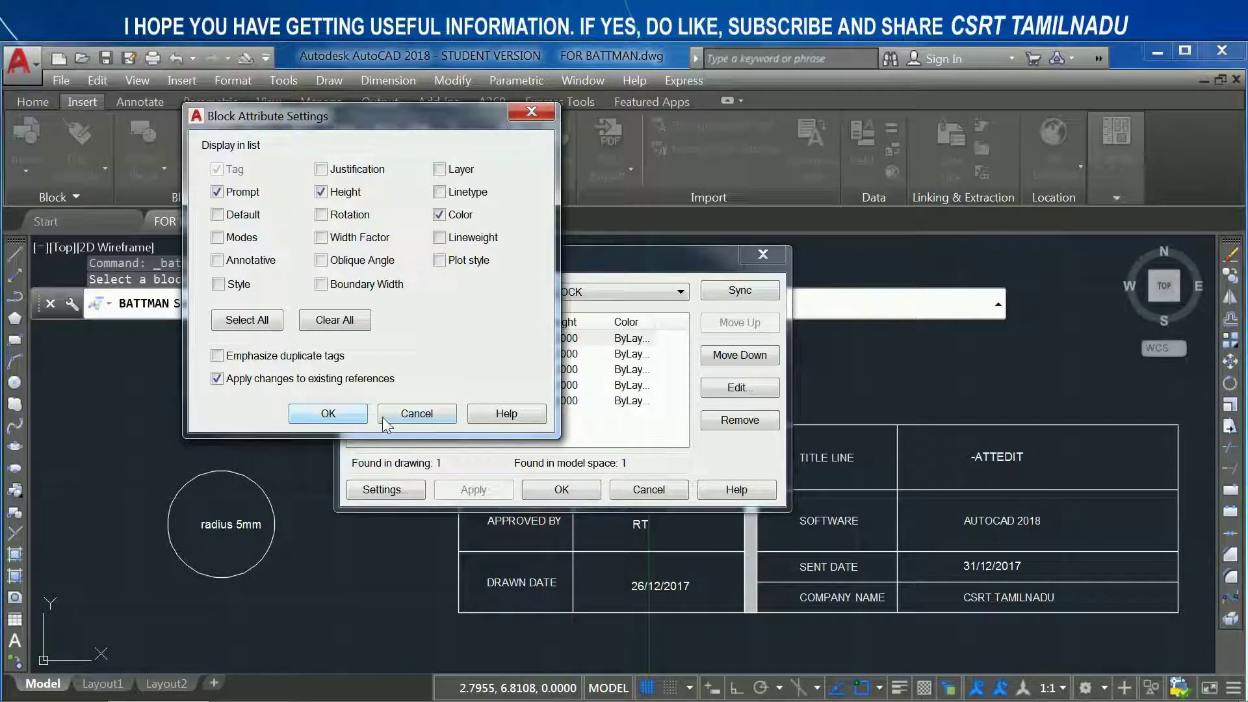
pyautogui.click(416, 412)
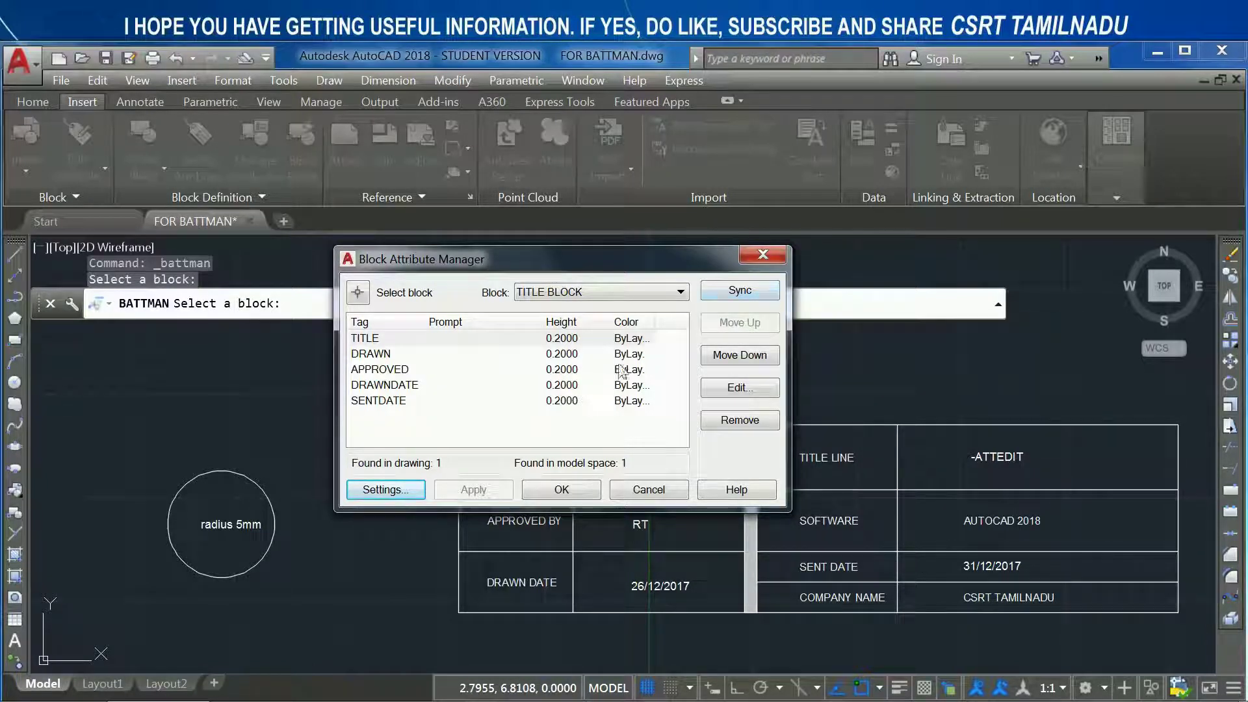
pyautogui.click(732, 296)
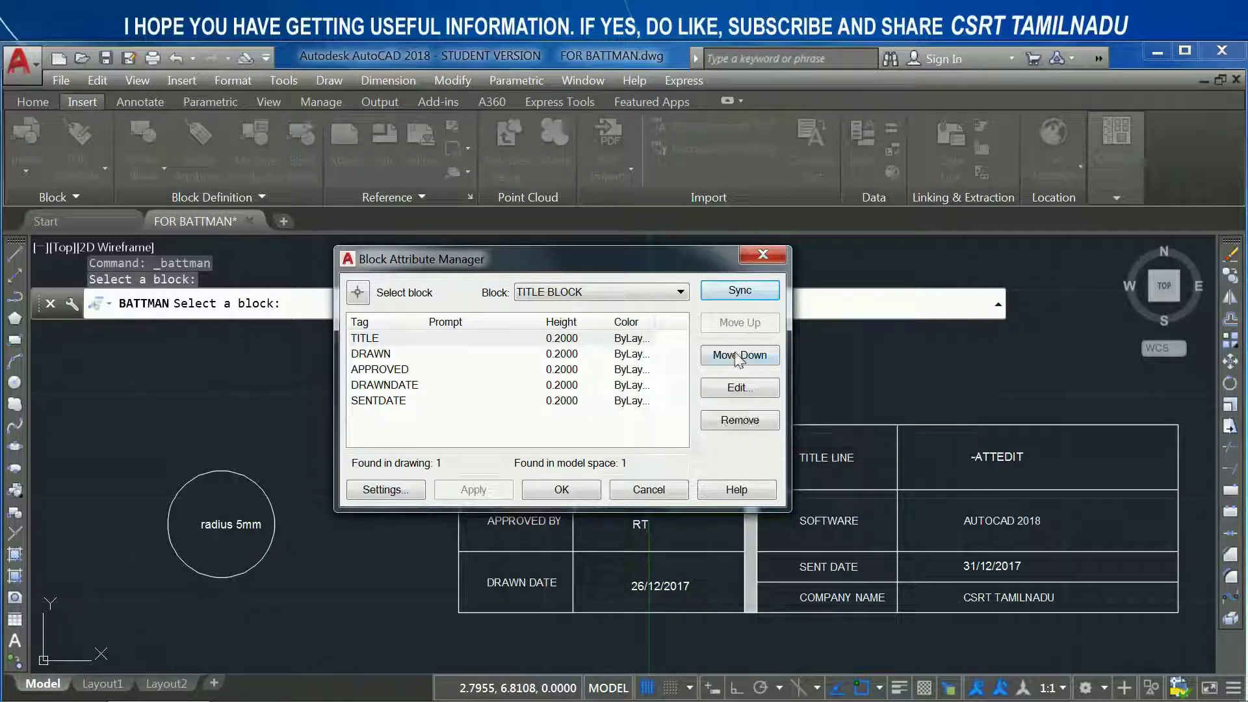
pyautogui.click(410, 339)
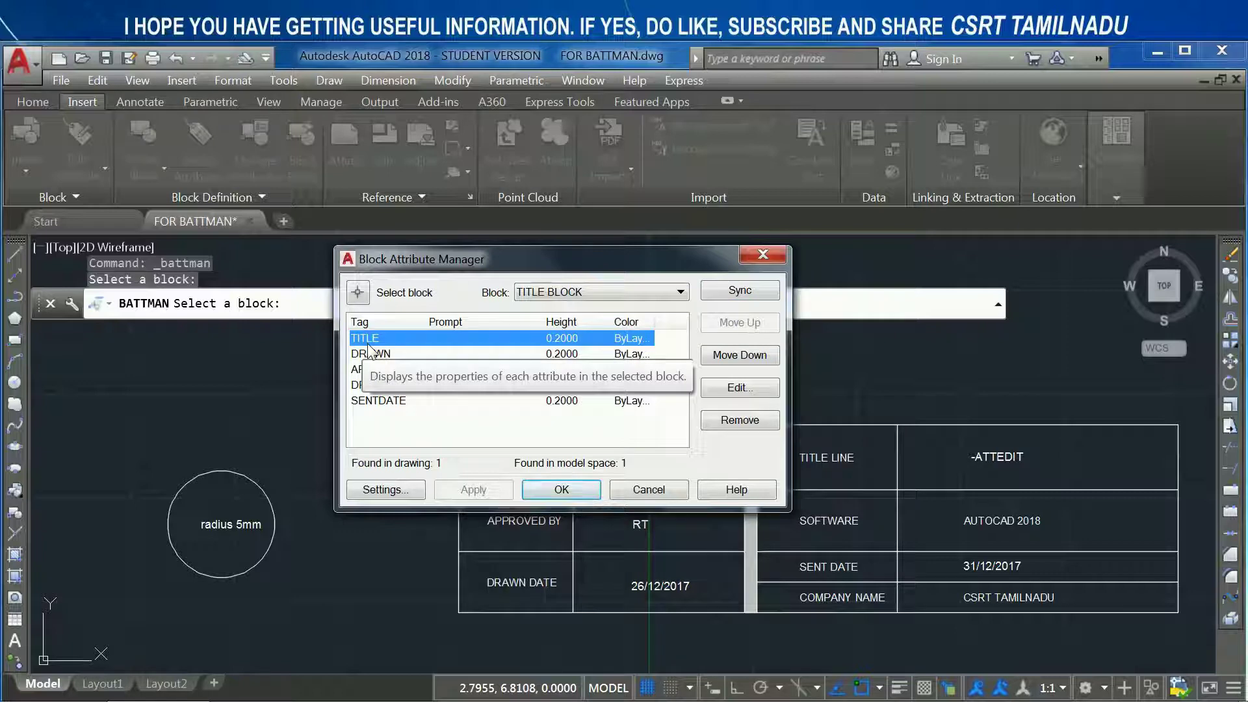
pyautogui.click(665, 489)
# Review the title block's five attribute values with ATTEDIT, closing without changes, then type BATTMAN
pyautogui.click(799, 411)
pyautogui.click(778, 444)
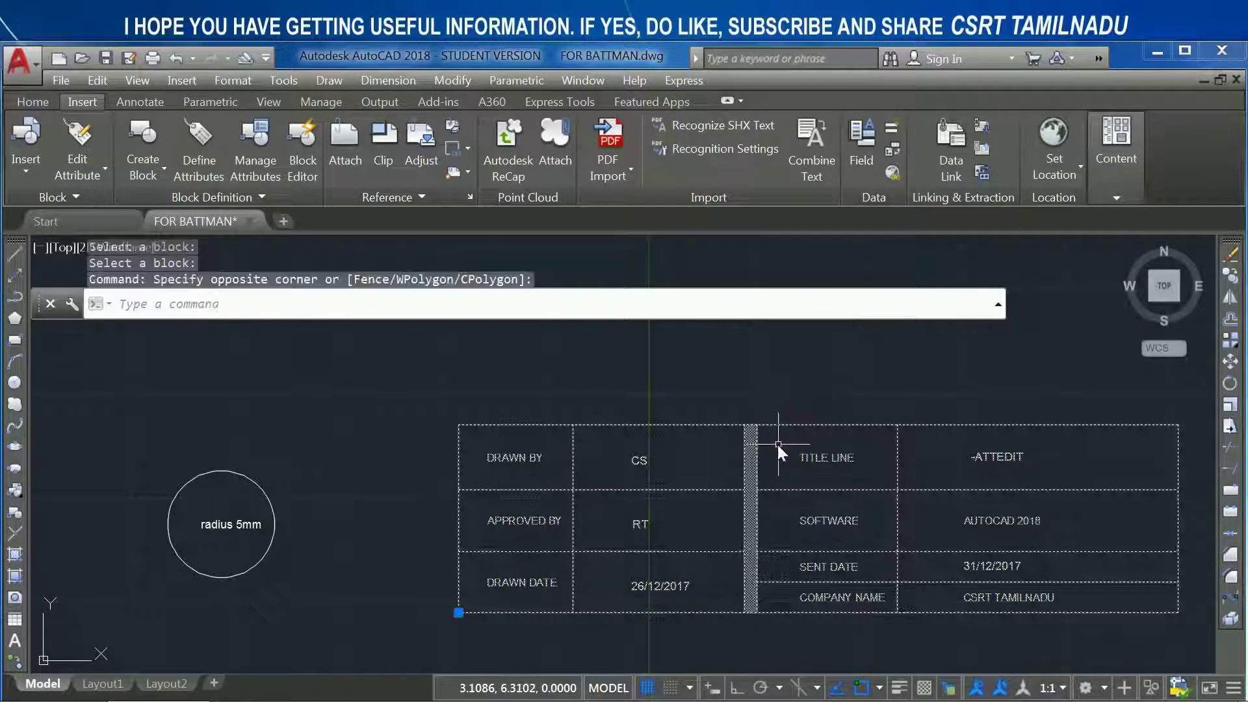
pyautogui.write('ATT')
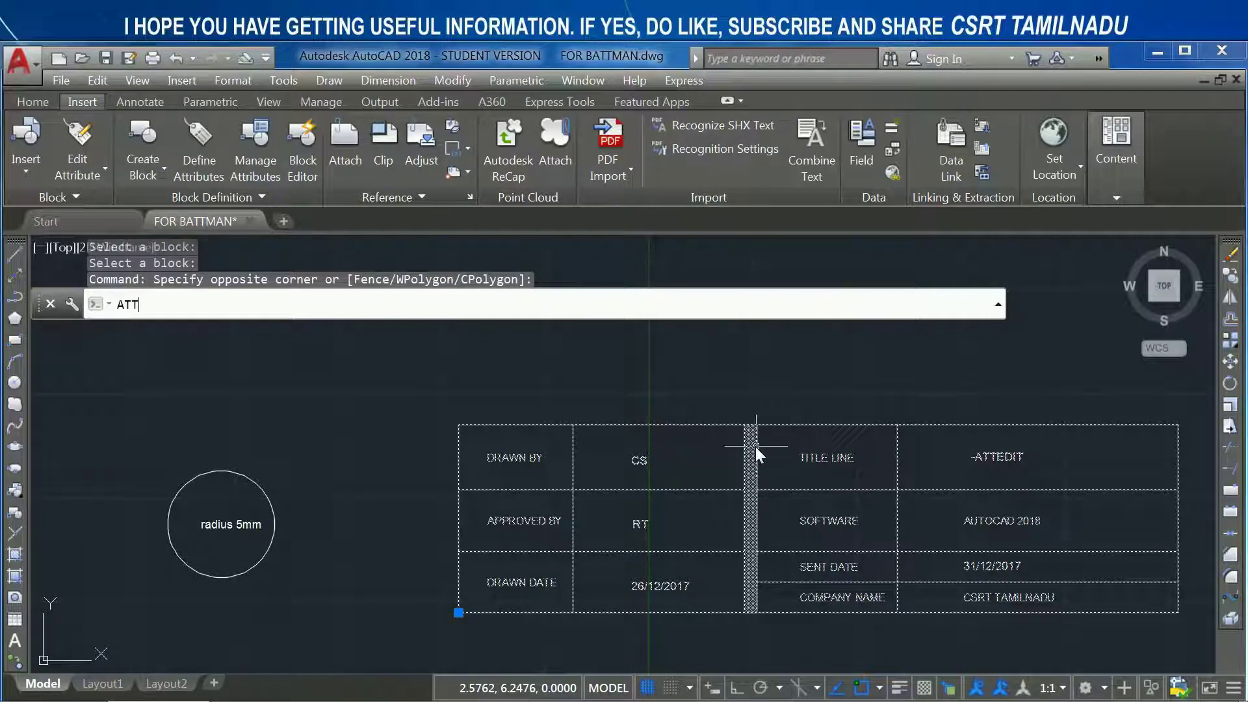
pyautogui.write('EDIT')
pyautogui.press('Return')
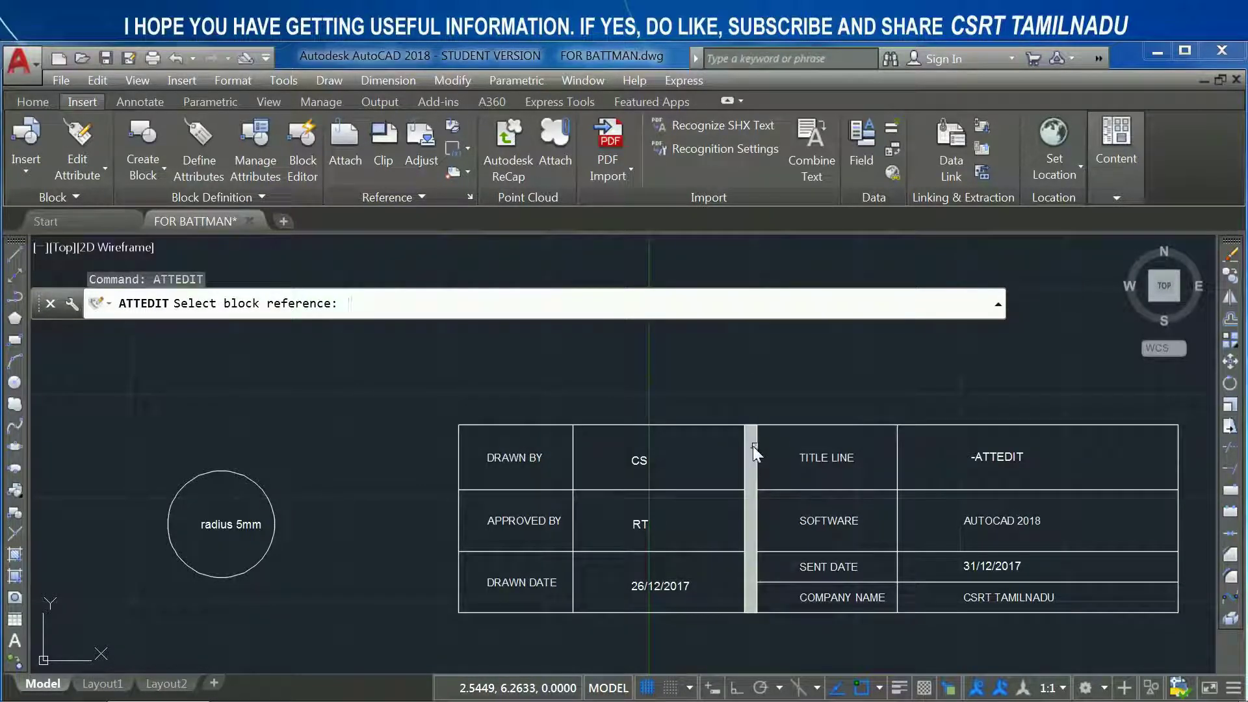
pyautogui.click(646, 427)
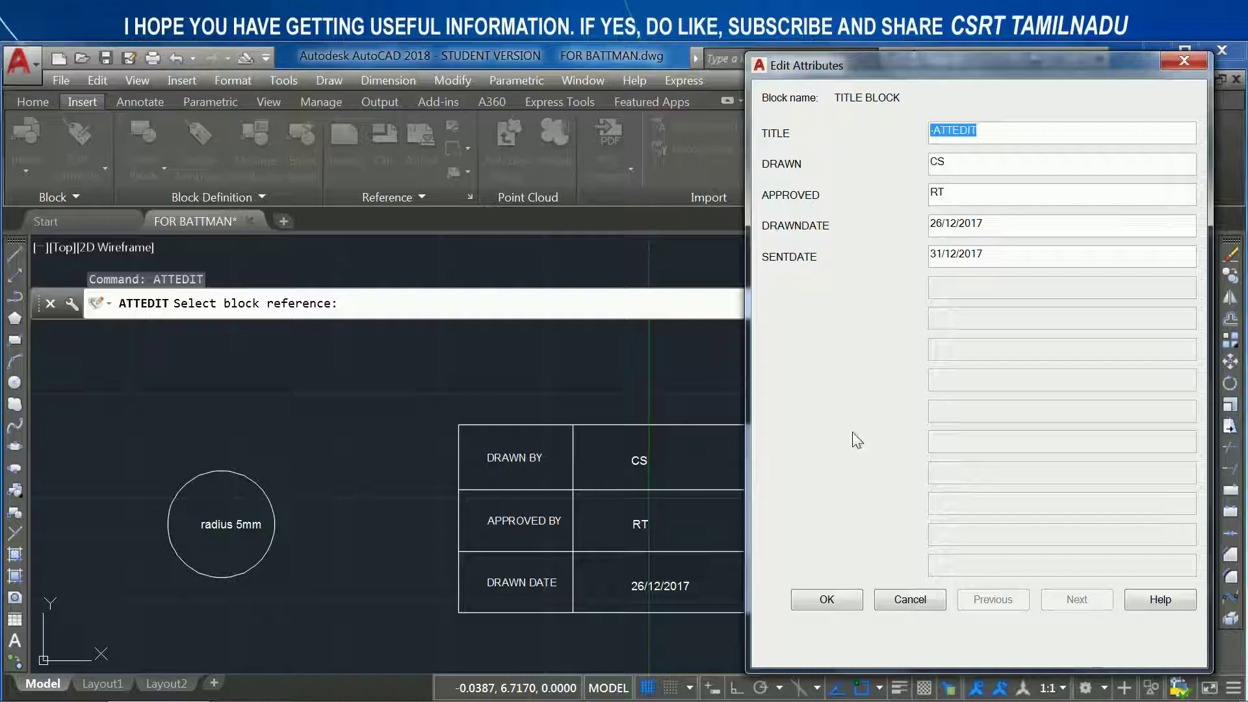
pyautogui.click(895, 602)
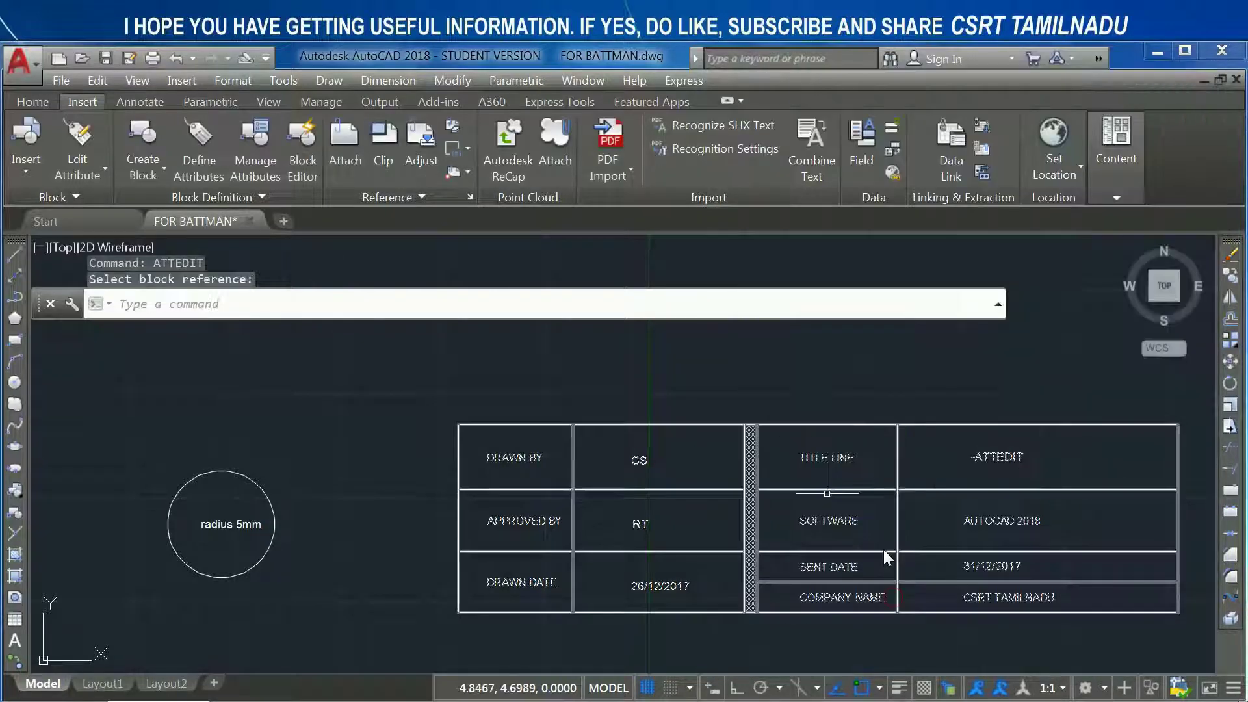
pyautogui.click(770, 466)
pyautogui.write('B')
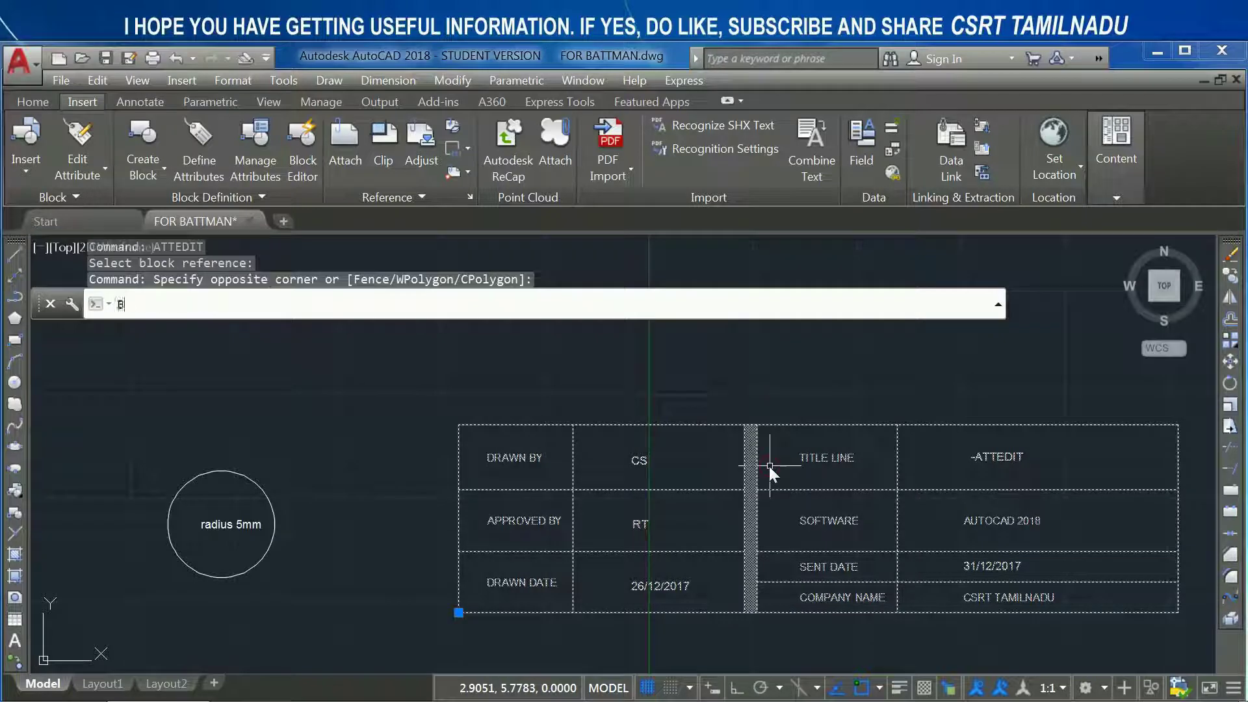
pyautogui.write('ATTMAN')
# Move TITLE to the bottom, giving DRAWN, APPROVED, DRAWNDATE, SENTDATE, TITLE, and confirm with OK
pyautogui.press('Return')
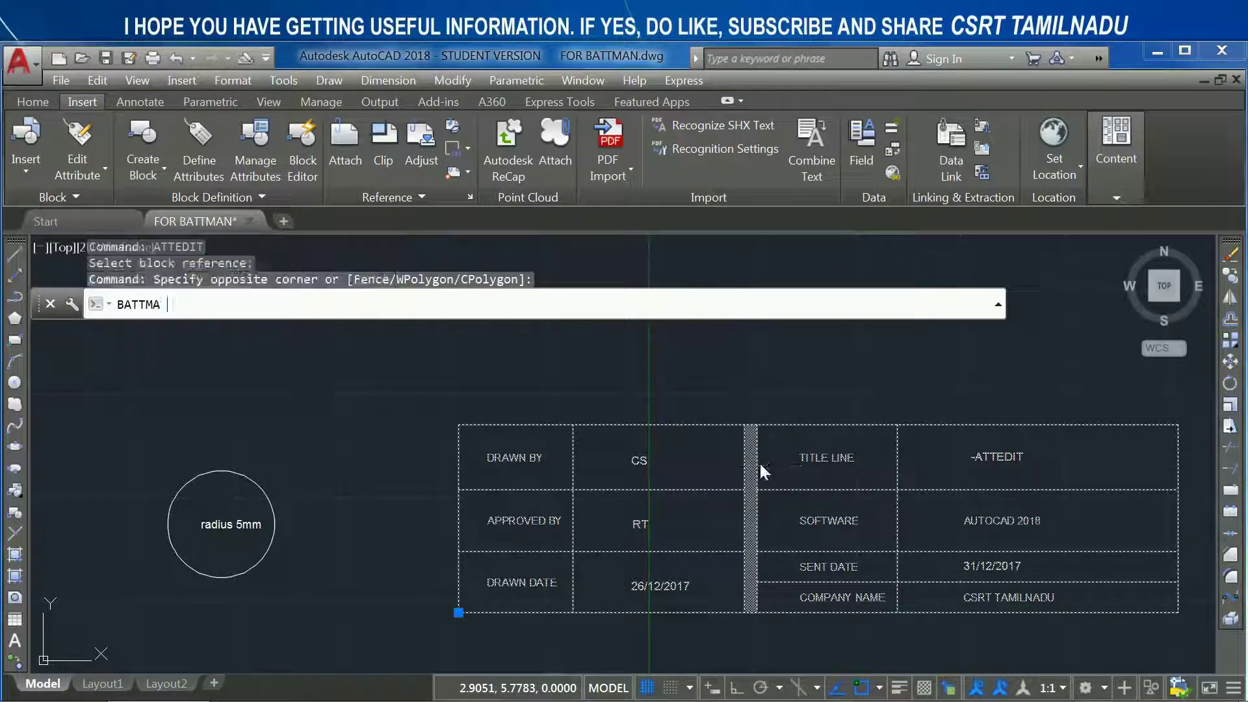
pyautogui.click(379, 339)
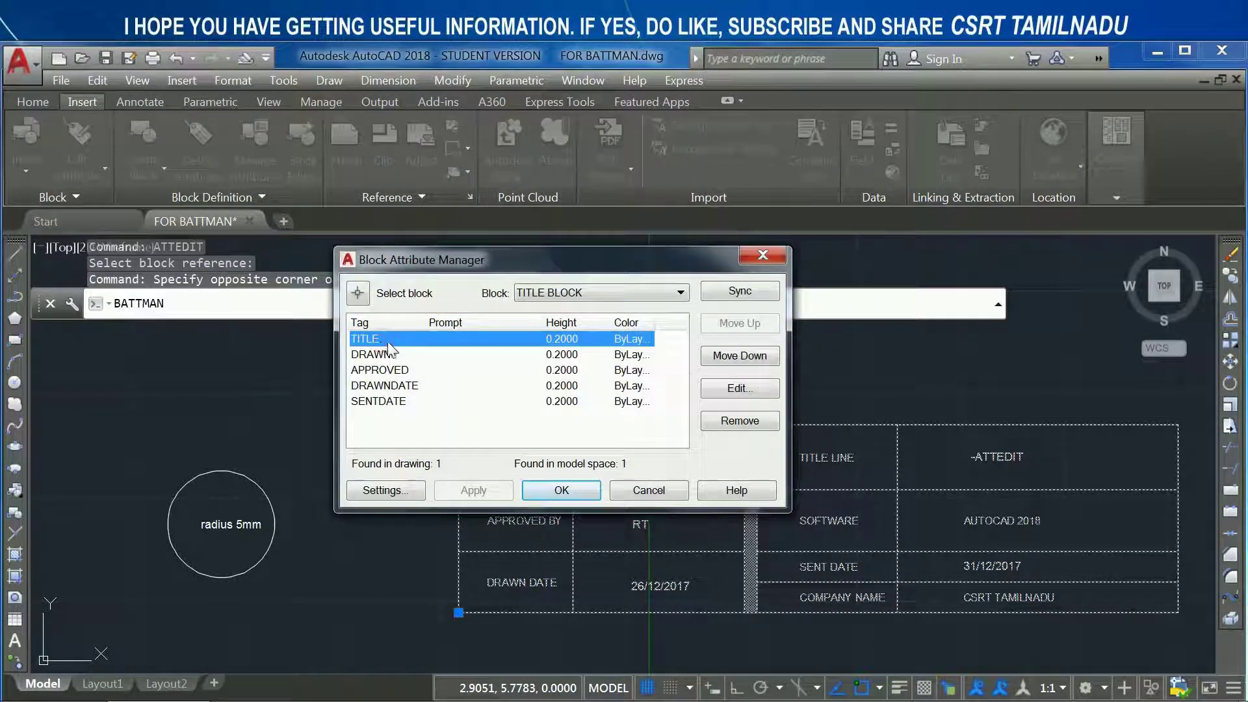
pyautogui.click(757, 363)
pyautogui.click(758, 363)
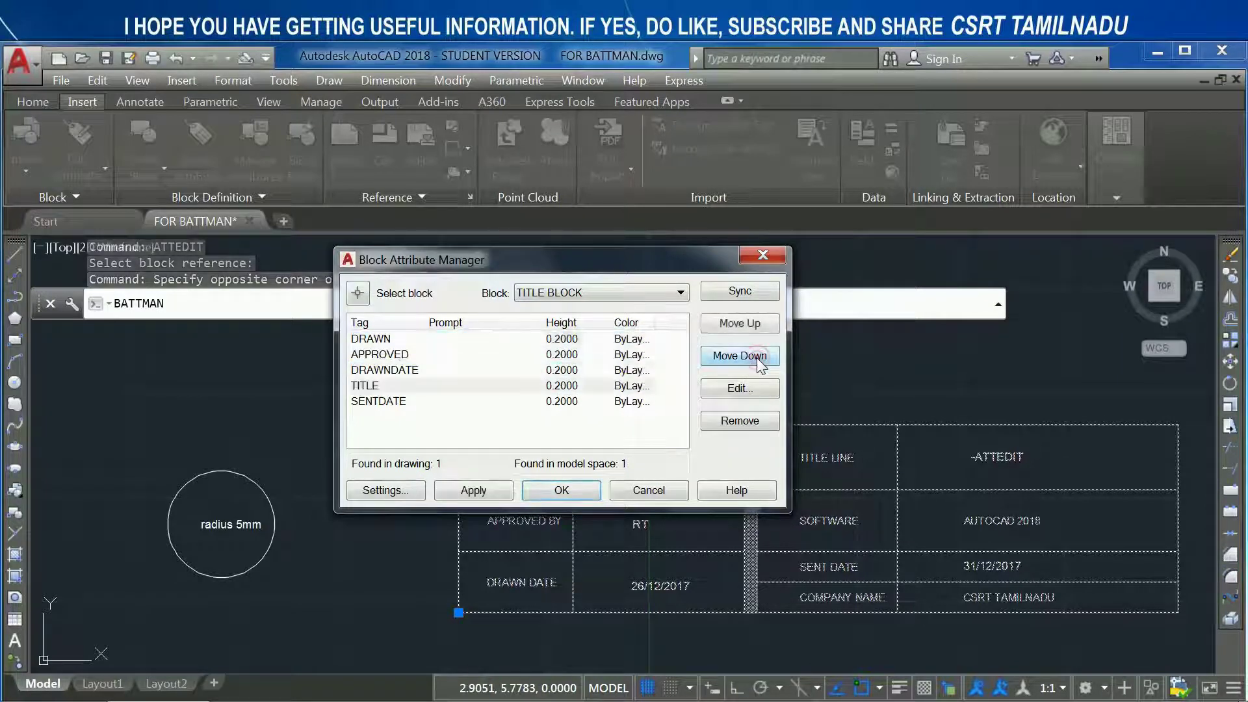
pyautogui.click(758, 363)
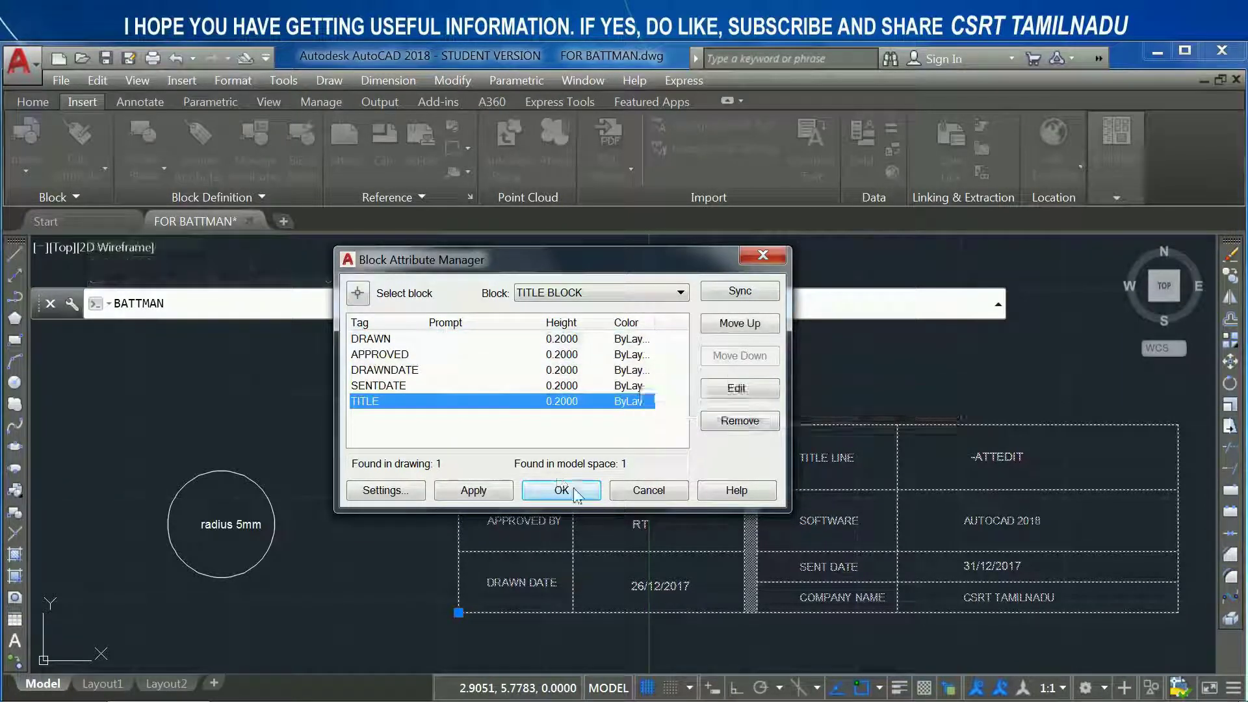
pyautogui.click(563, 492)
pyautogui.click(718, 417)
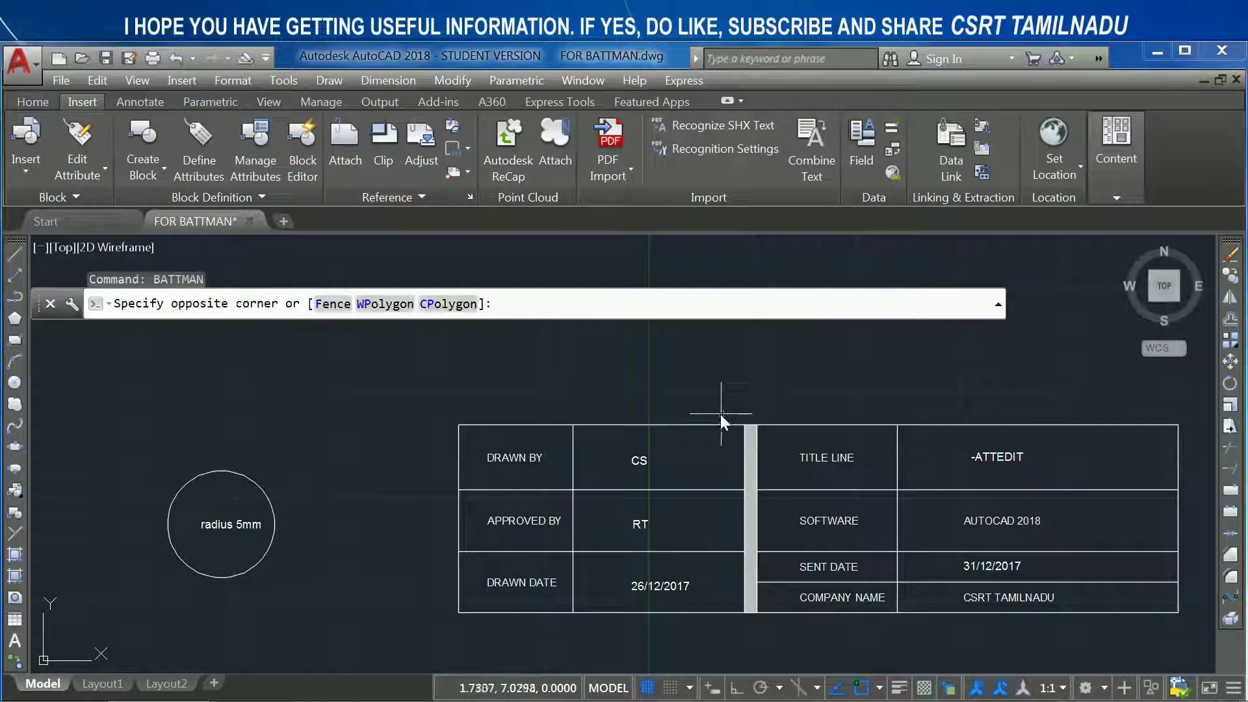
# Confirm with ATTEDIT that TITLE now appears last, then reopen the manager with BATTMAN
pyautogui.write('ATTEDIT')
pyautogui.press('Return')
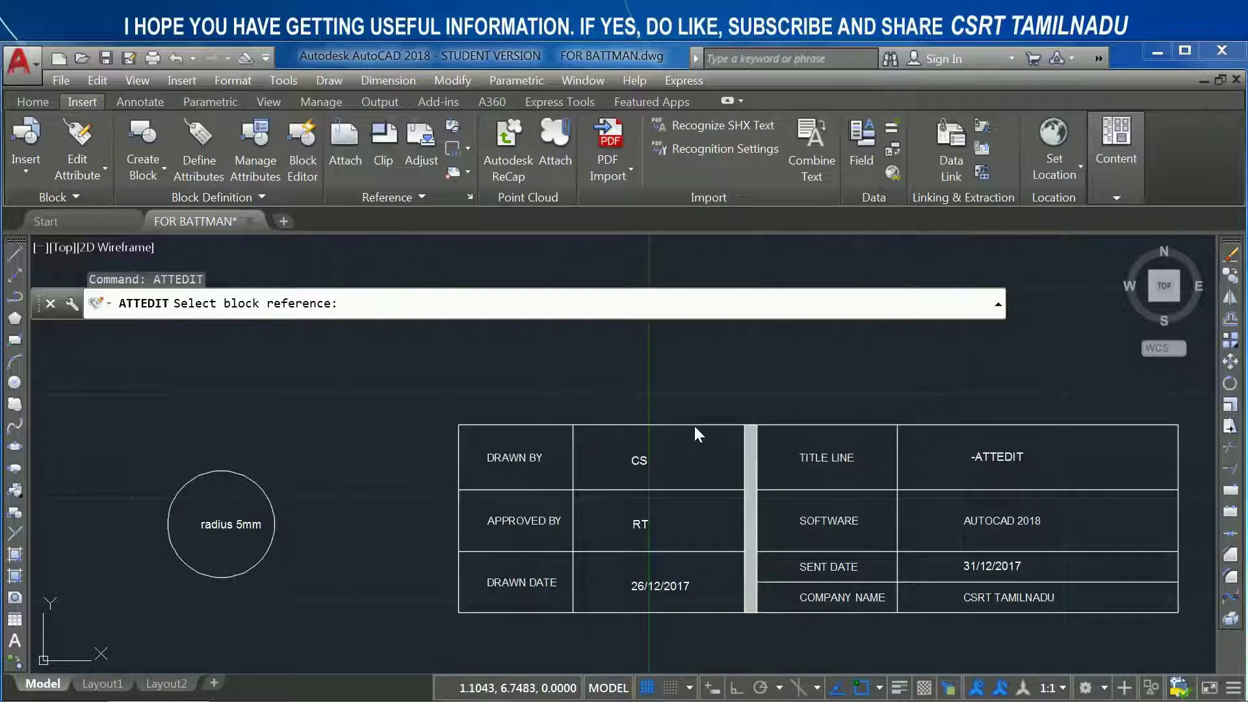
pyautogui.click(695, 429)
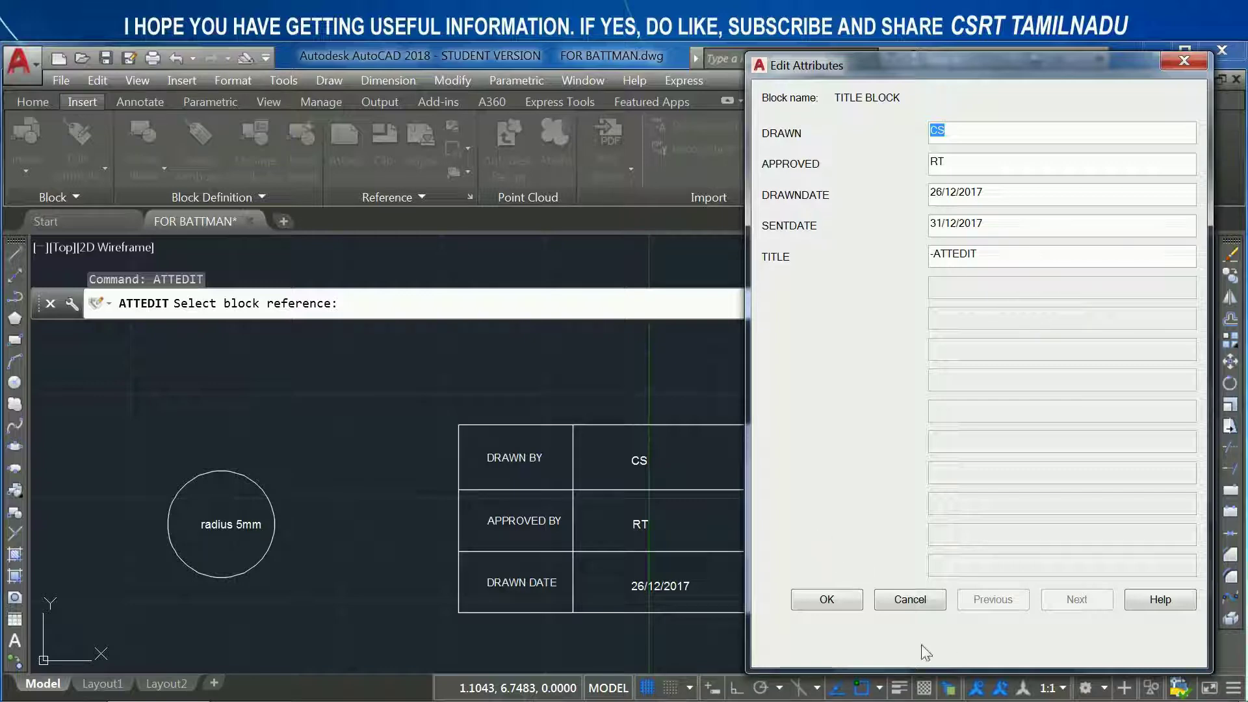
pyautogui.click(917, 601)
pyautogui.write('BATTMAN')
pyautogui.press('Return')
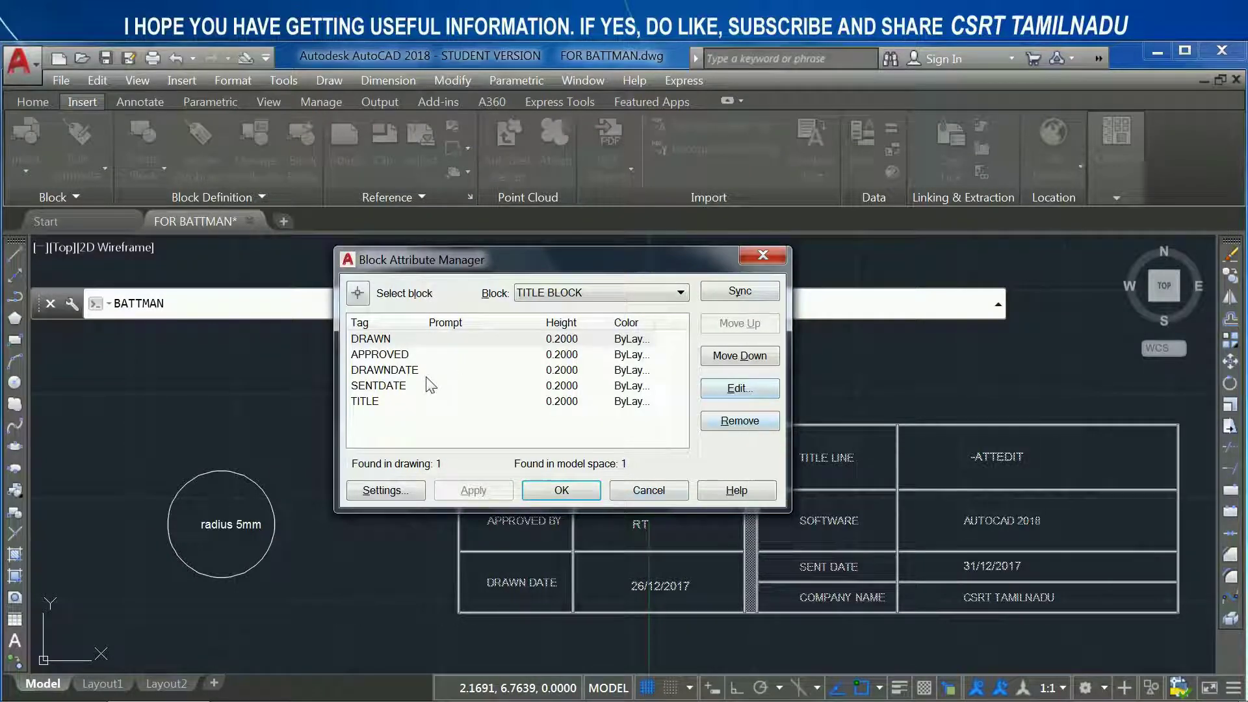
# Remove the SENTDATE attribute from TITLE BLOCK and apply the change with OK
pyautogui.click(397, 385)
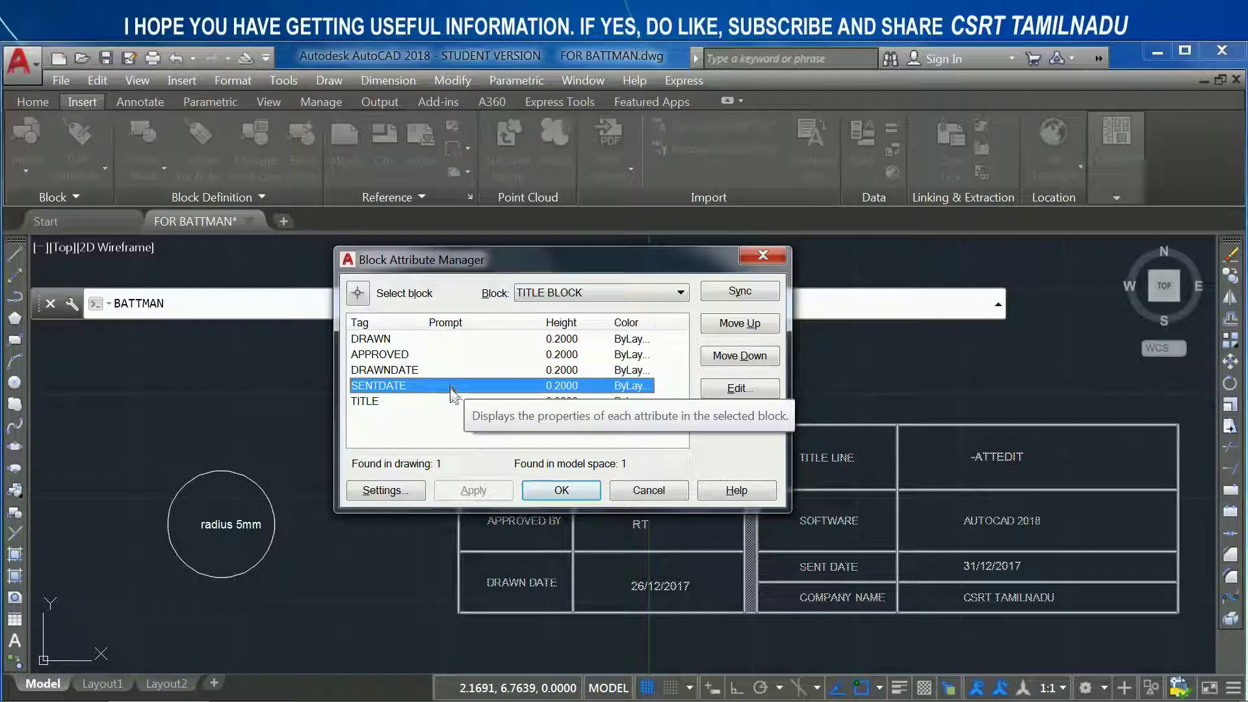
pyautogui.click(764, 416)
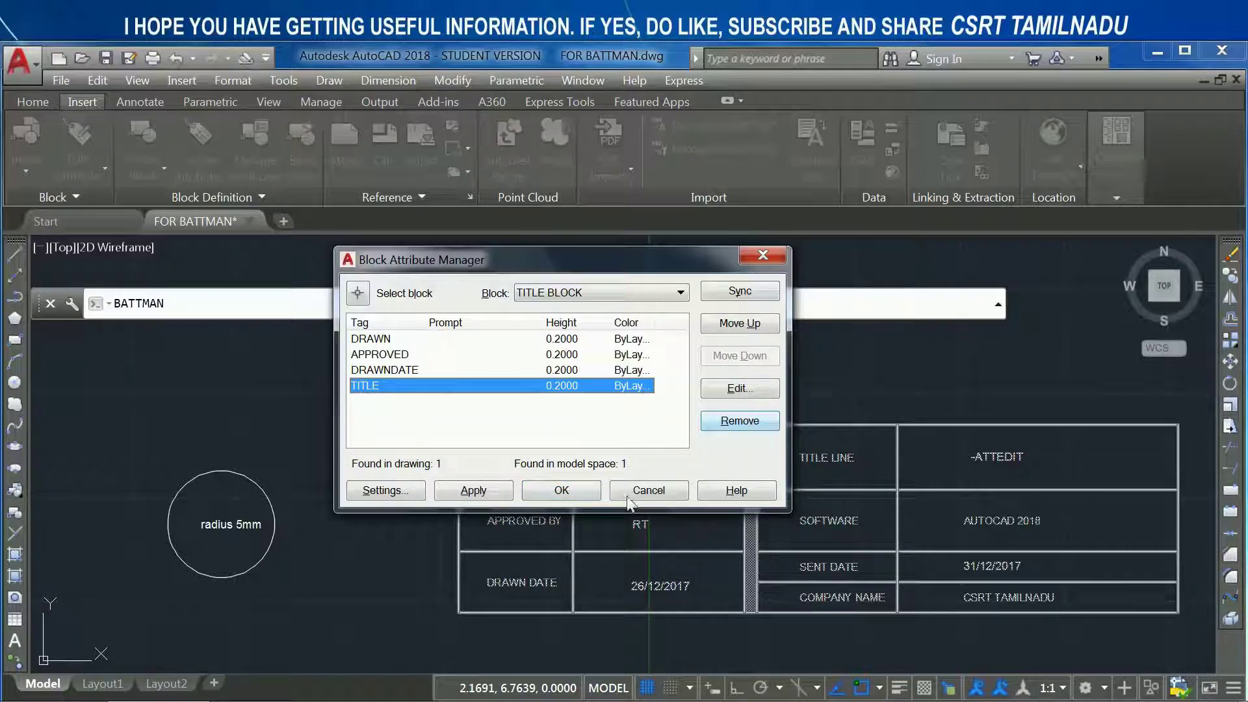
pyautogui.click(543, 493)
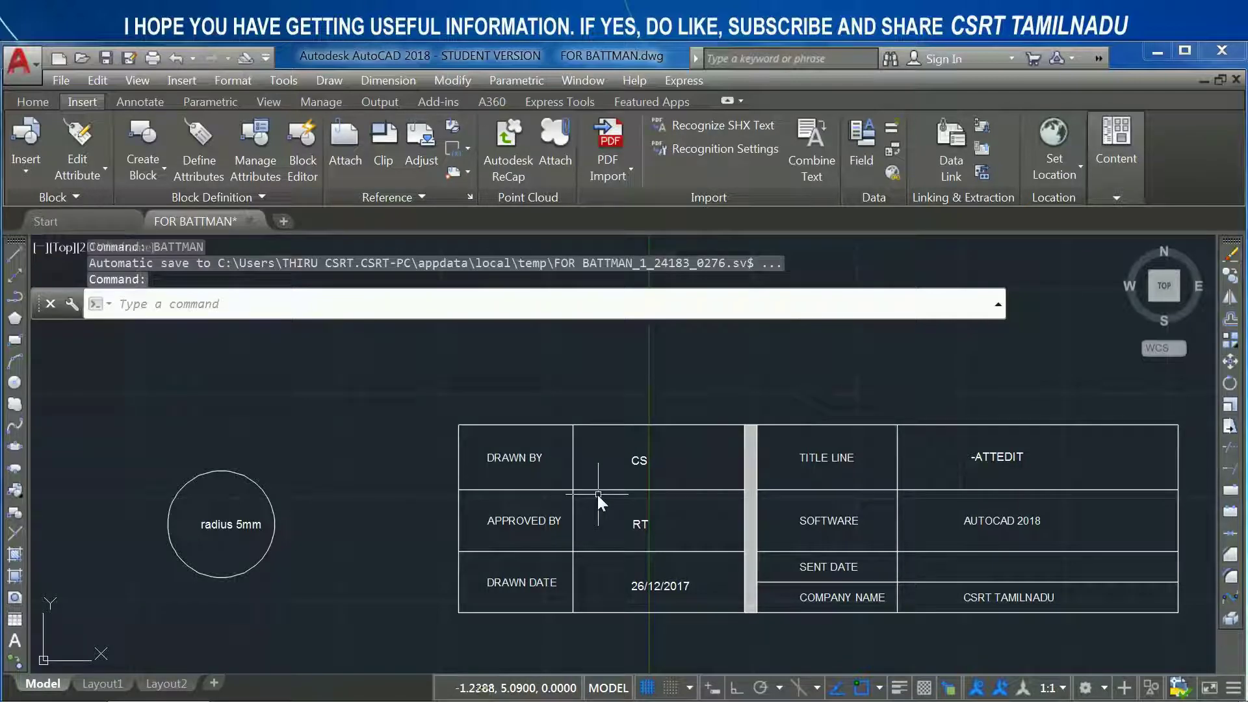
pyautogui.click(791, 417)
pyautogui.click(783, 465)
pyautogui.write('AT')
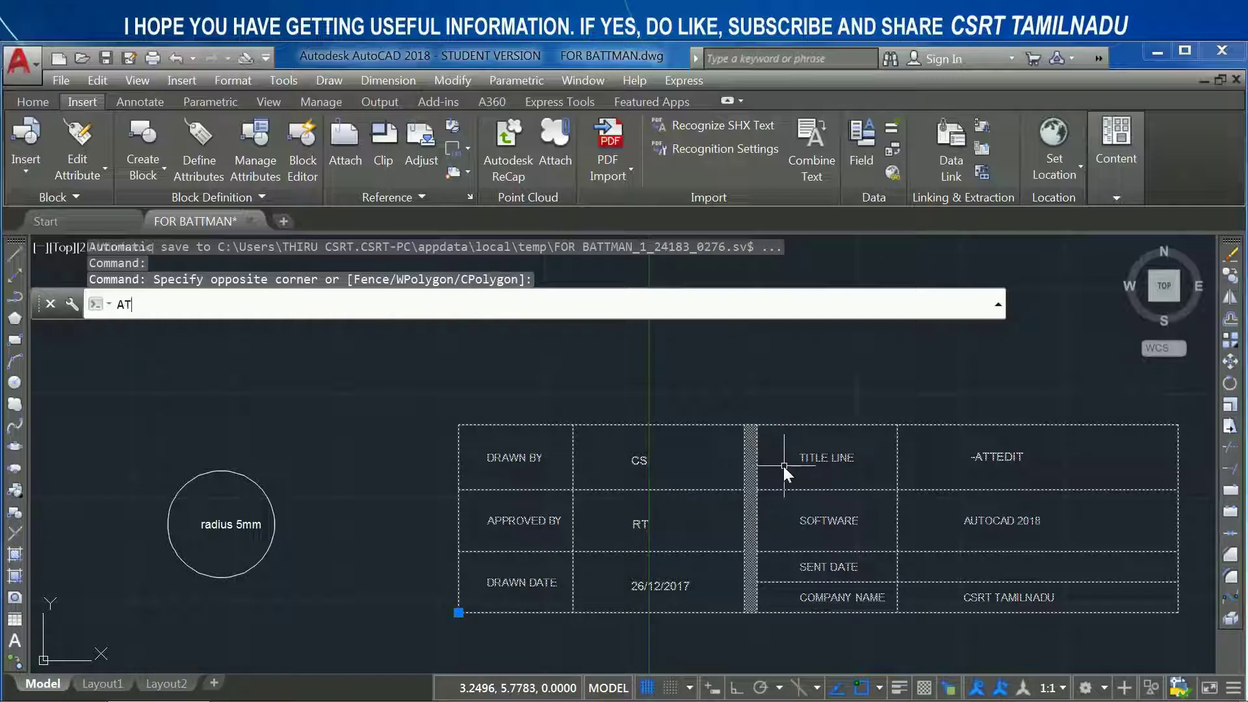
pyautogui.write('TEDIT')
pyautogui.press('Return')
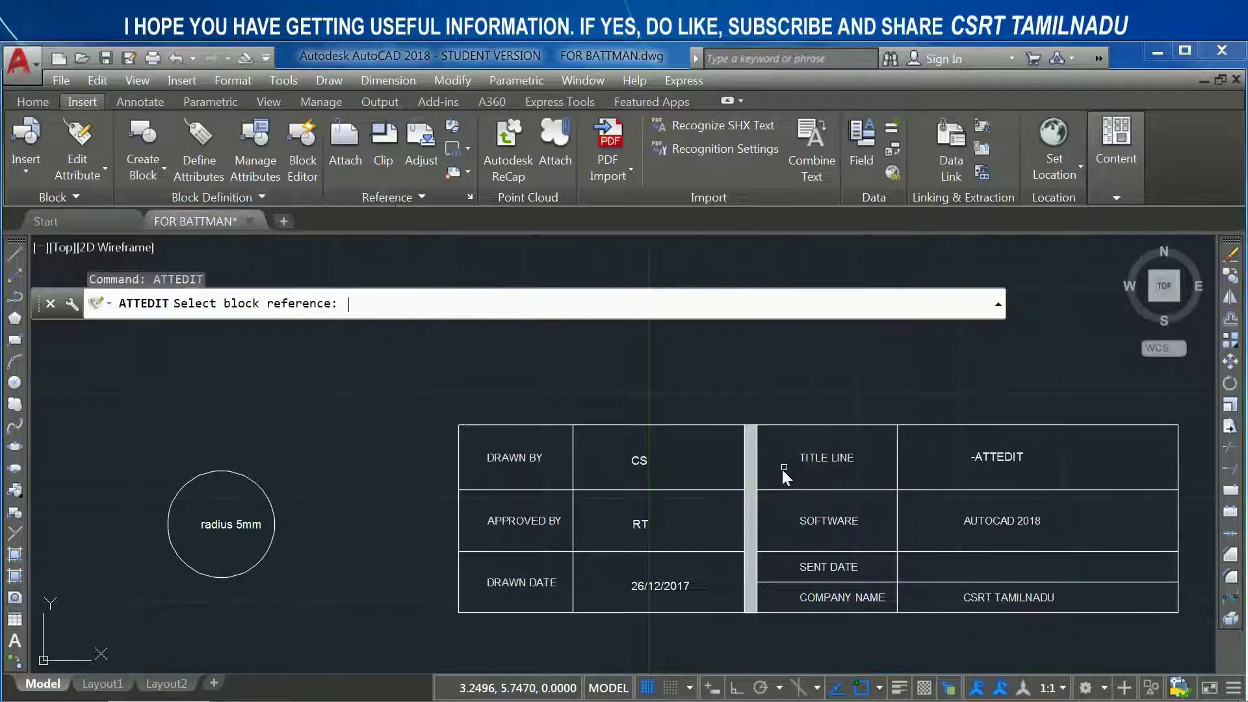
pyautogui.click(794, 428)
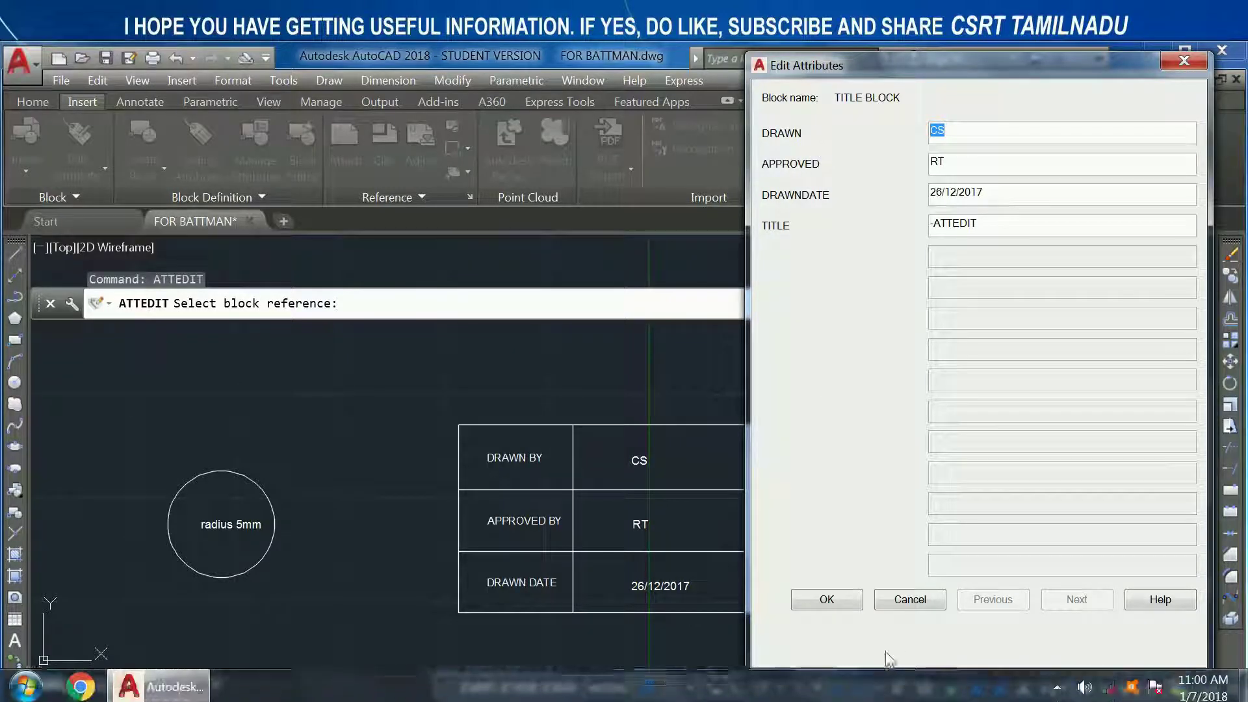
pyautogui.click(910, 599)
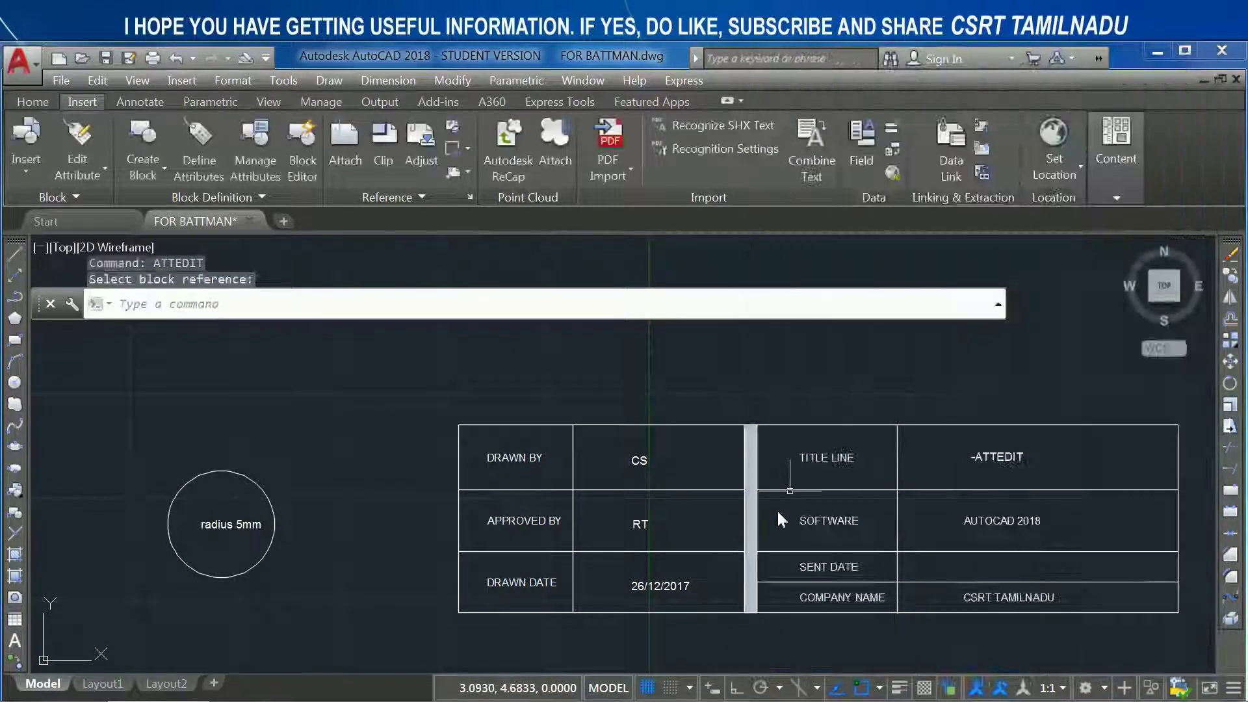
pyautogui.click(769, 378)
pyautogui.click(755, 445)
pyautogui.write('6')
pyautogui.press('BackSpace')
pyautogui.write('BATT')
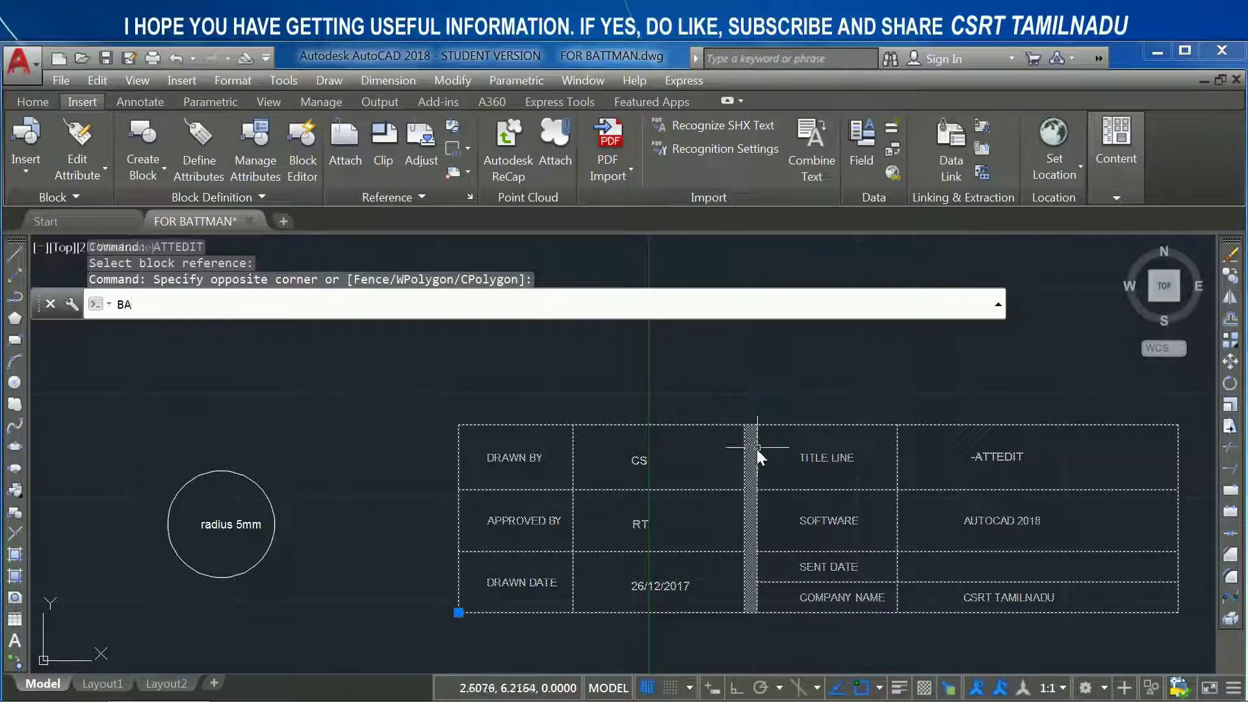
pyautogui.write('MAN')
pyautogui.press('Return')
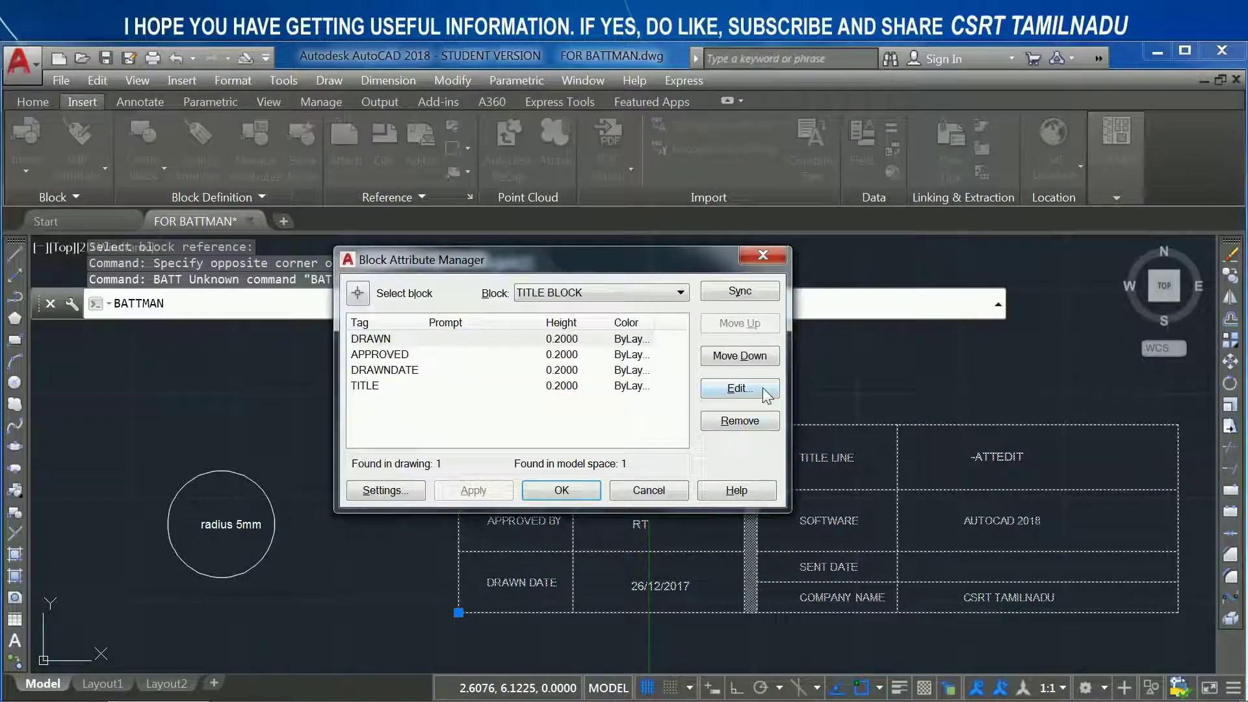
pyautogui.click(739, 389)
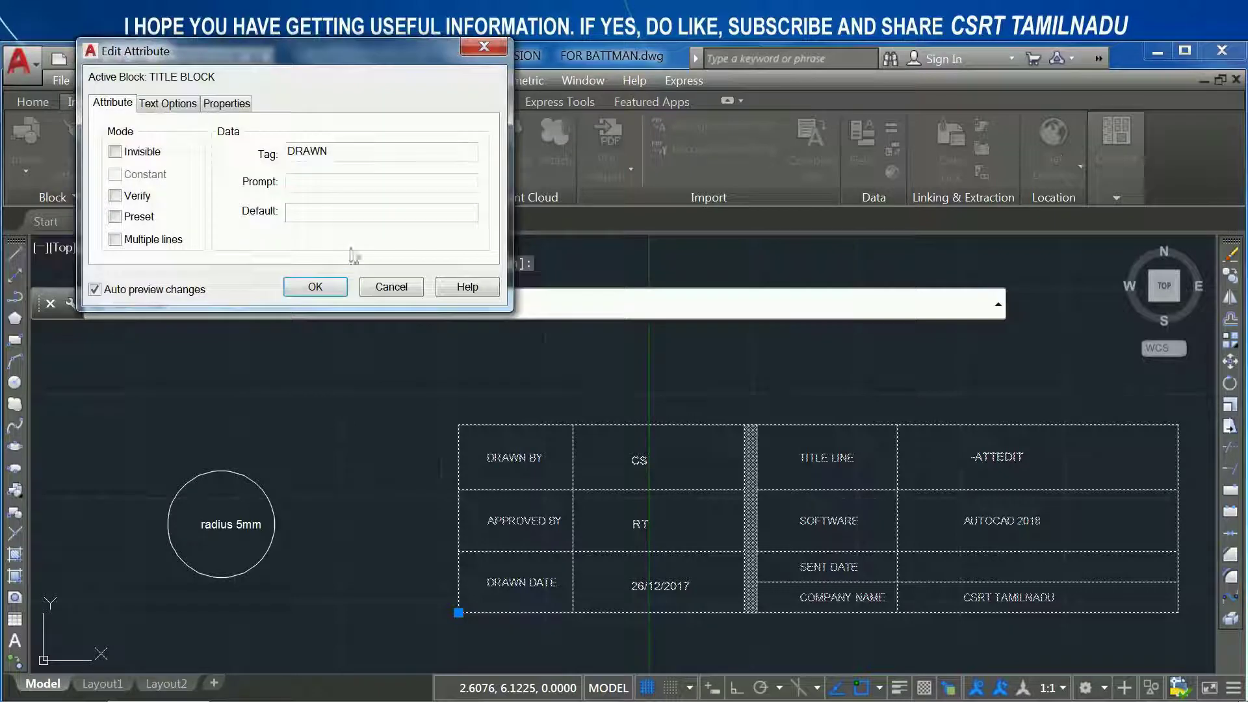
pyautogui.moveTo(359, 50); pyautogui.dragTo(583, 59)
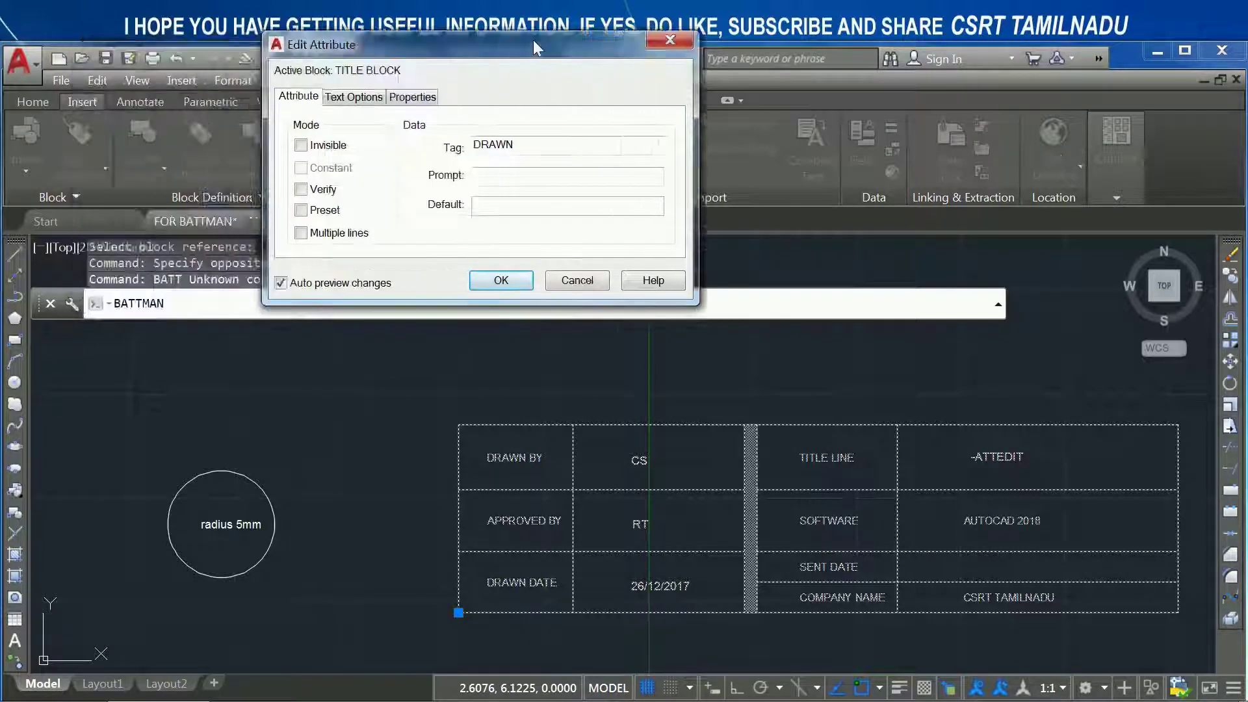
pyautogui.doubleClick(580, 158)
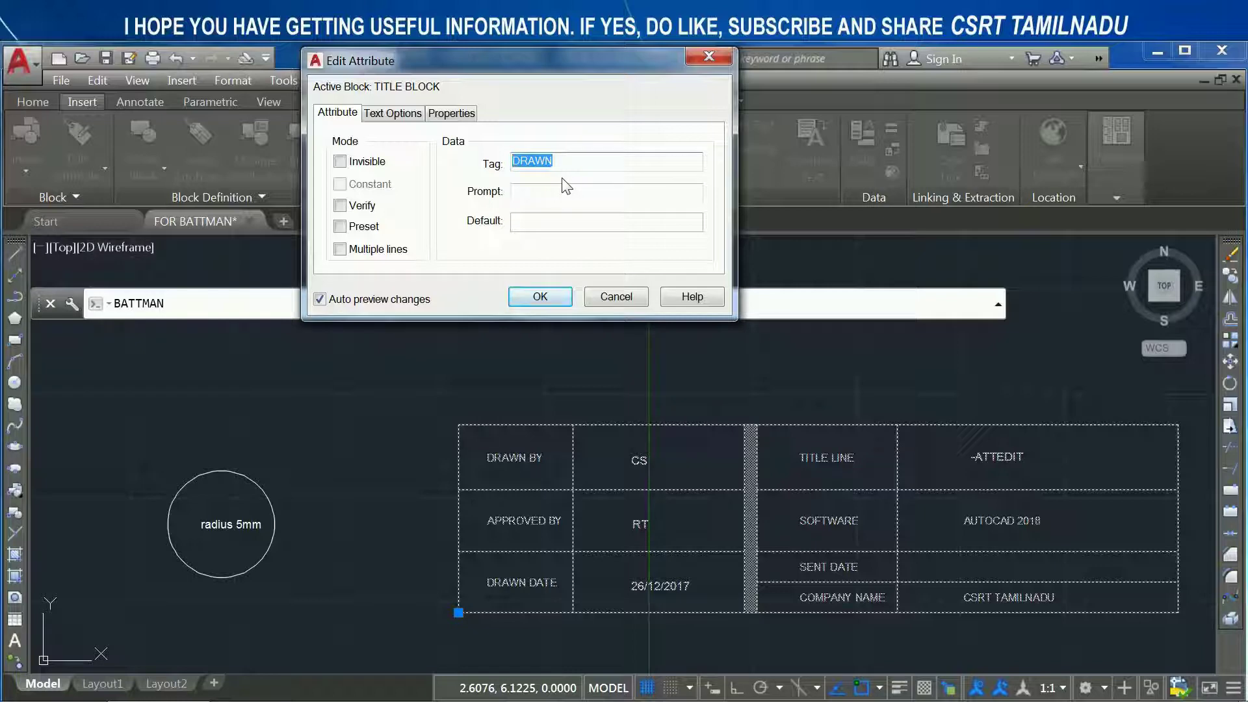
pyautogui.write('CSRT')
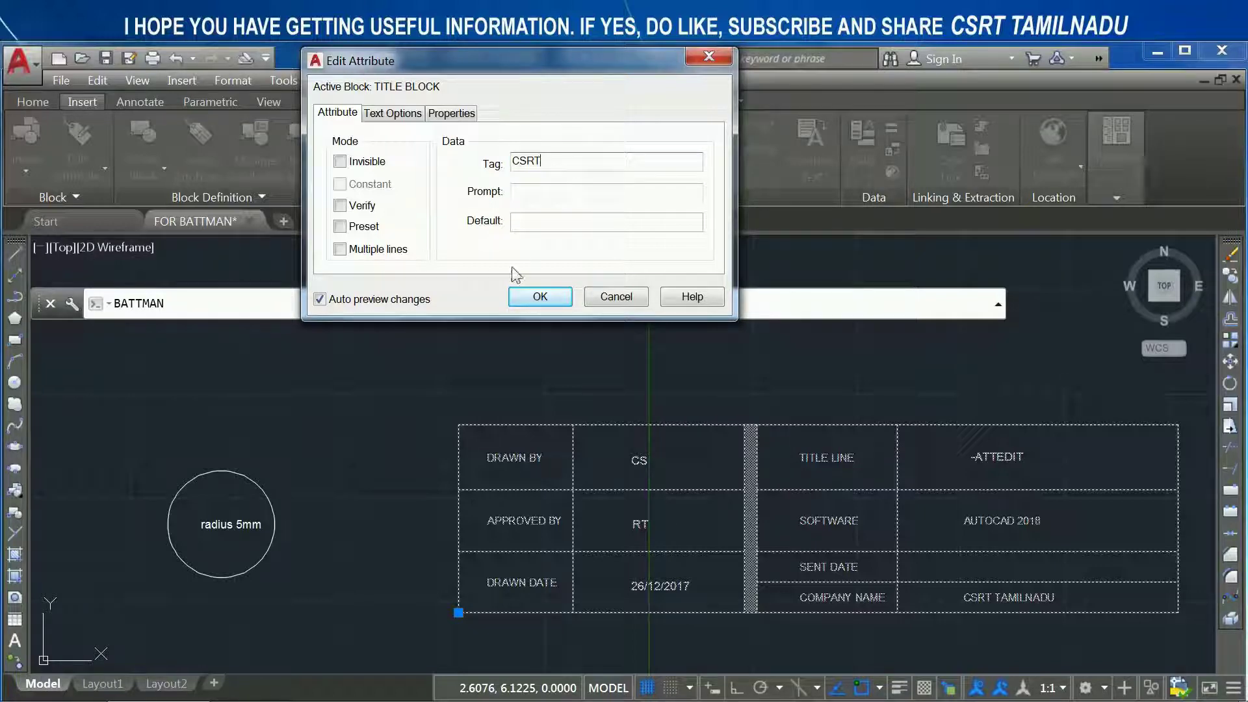
pyautogui.click(540, 296)
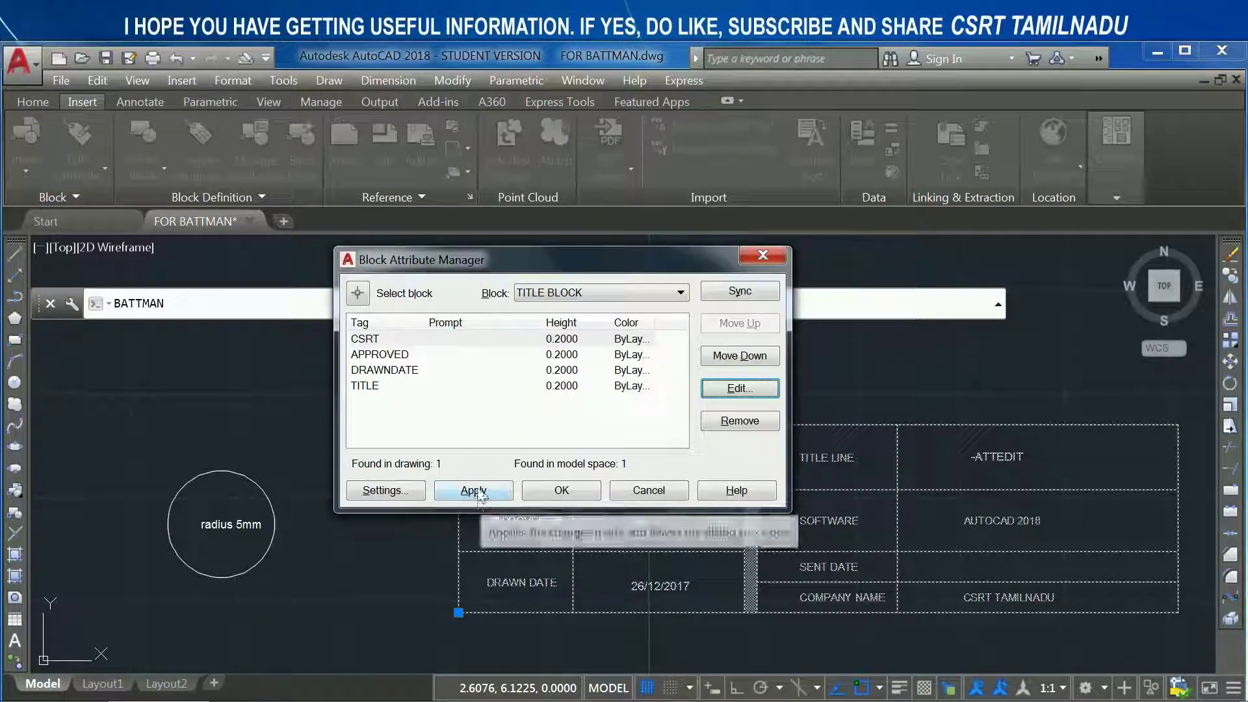
pyautogui.click(719, 388)
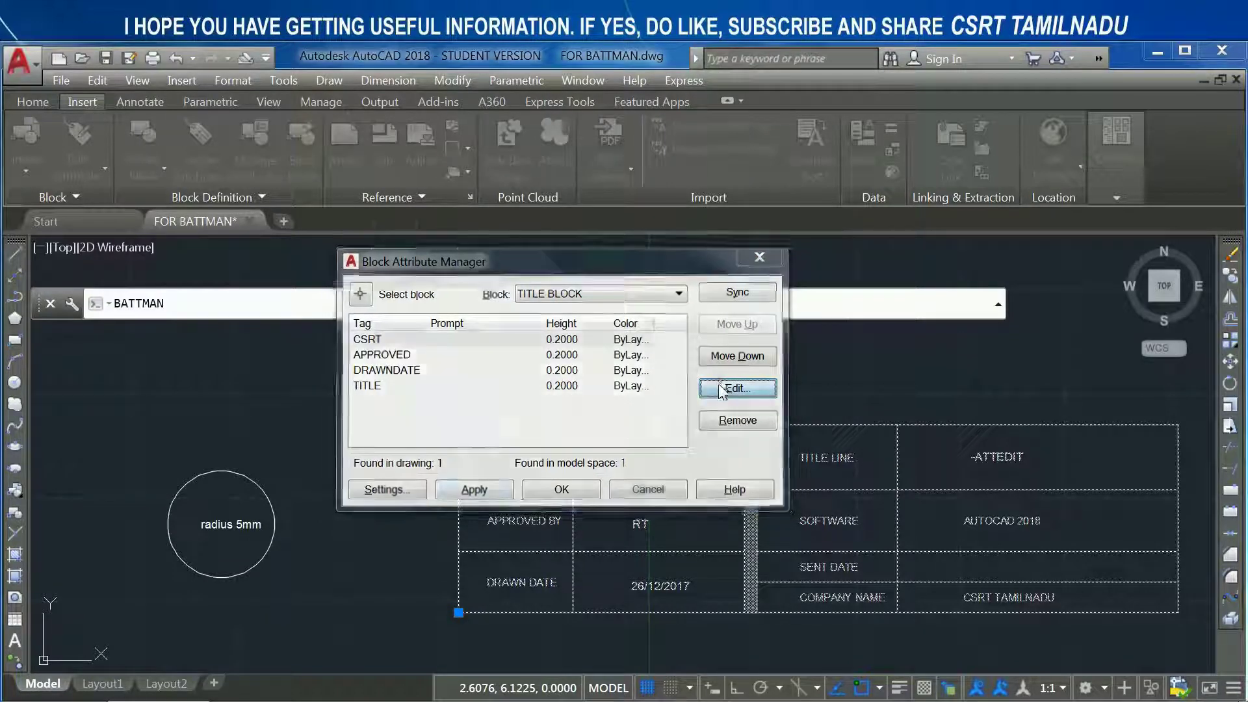
pyautogui.click(619, 292)
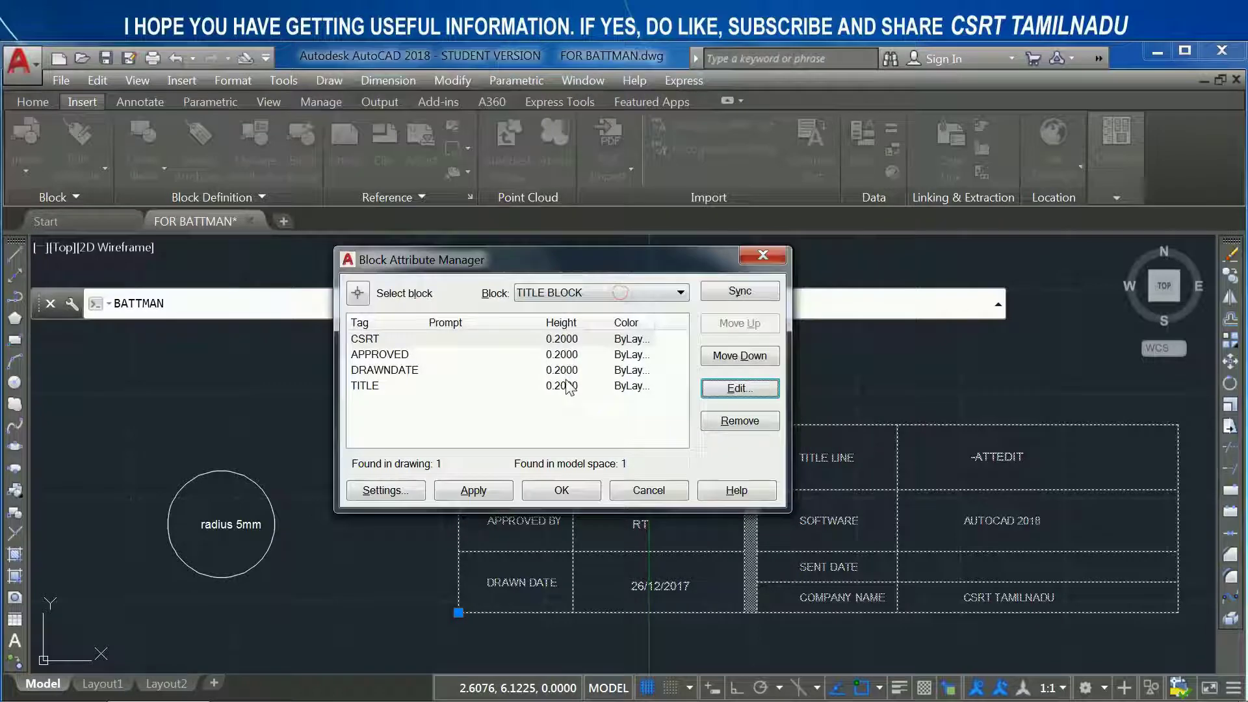
pyautogui.click(676, 500)
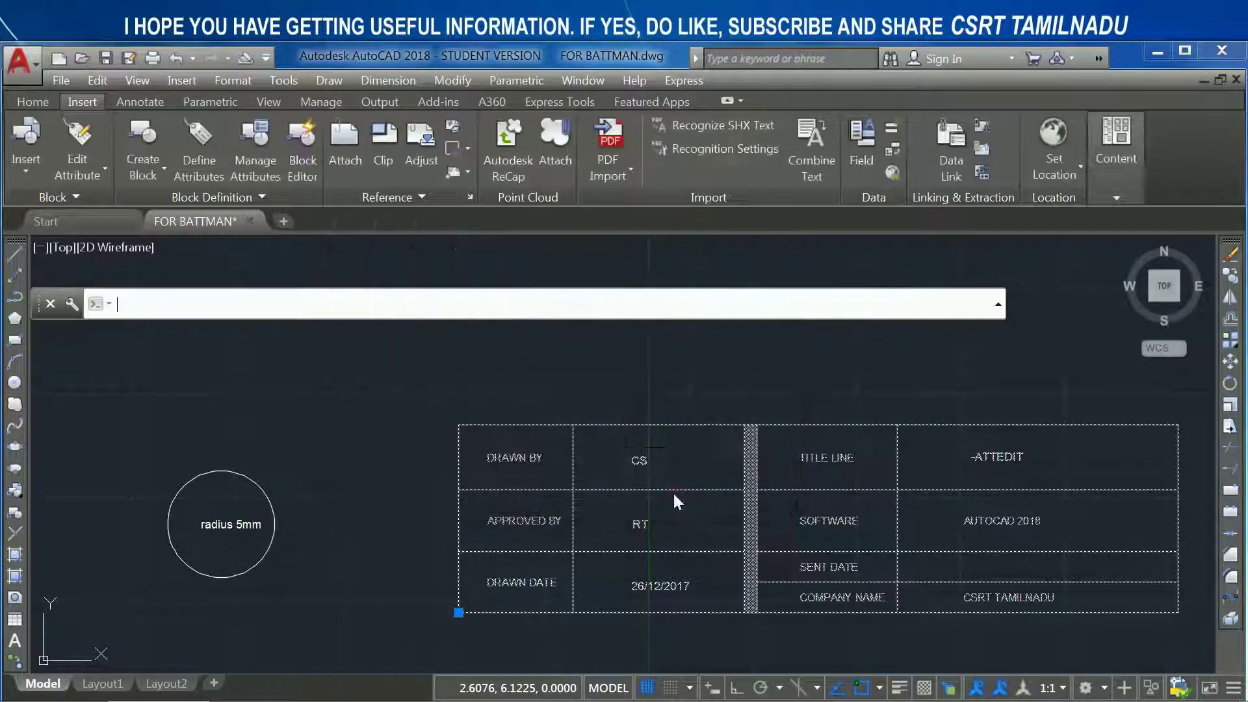
pyautogui.write('-')
pyautogui.write('TTDEF')
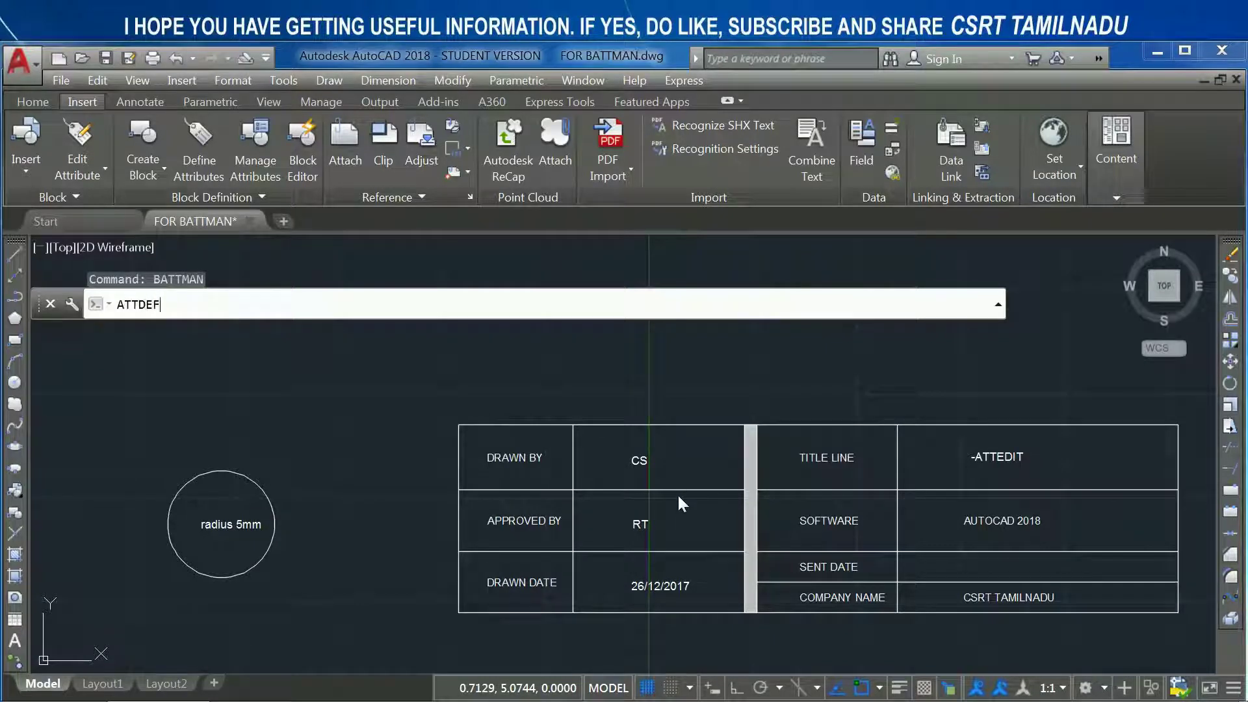
pyautogui.press('Return')
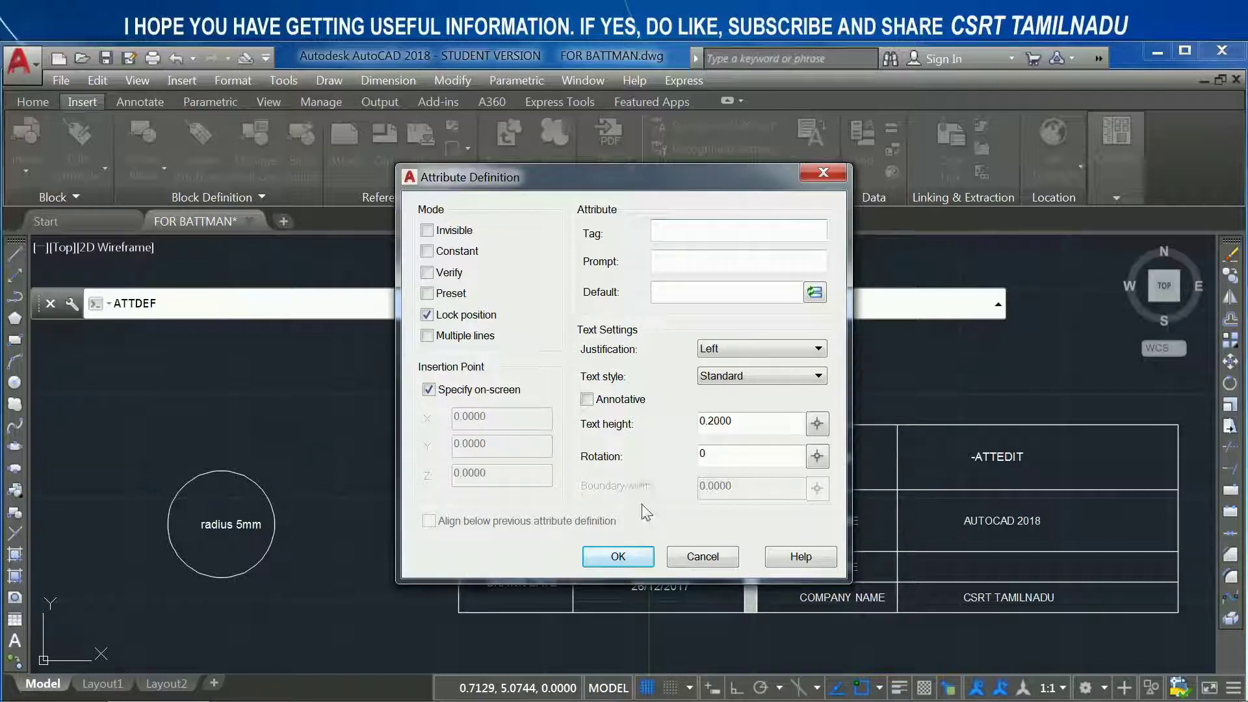
pyautogui.click(695, 556)
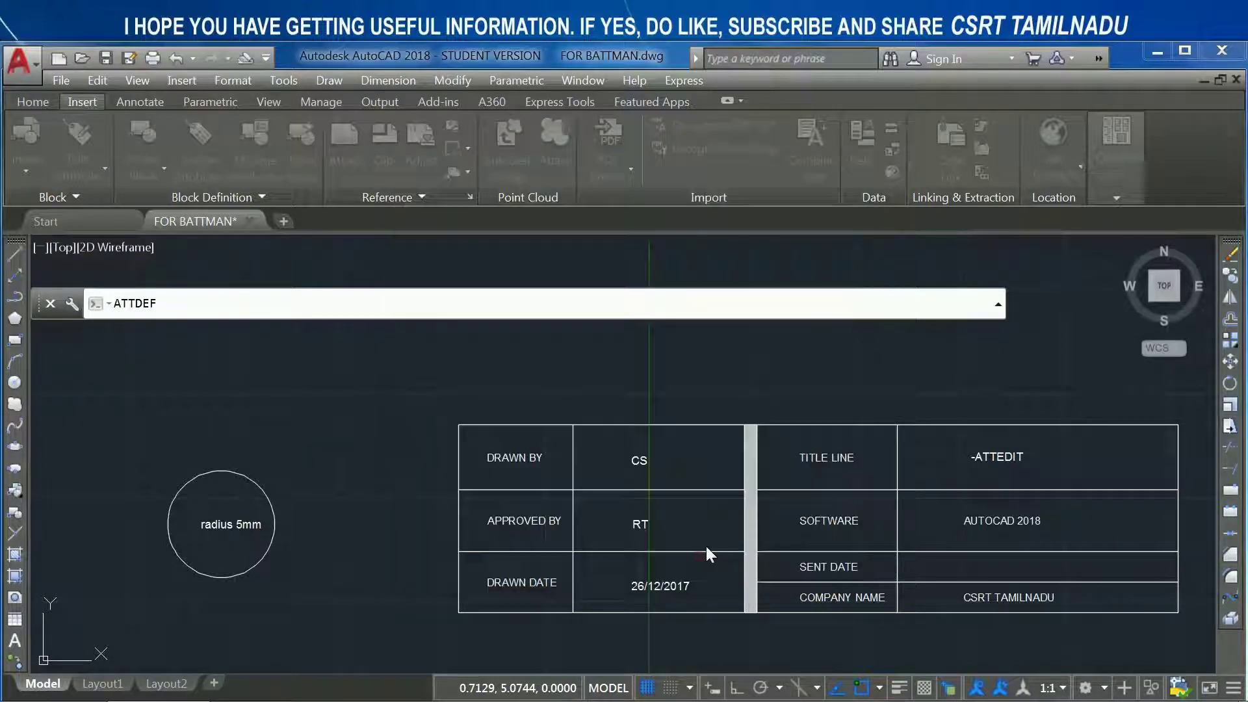
pyautogui.click(808, 401)
pyautogui.click(773, 477)
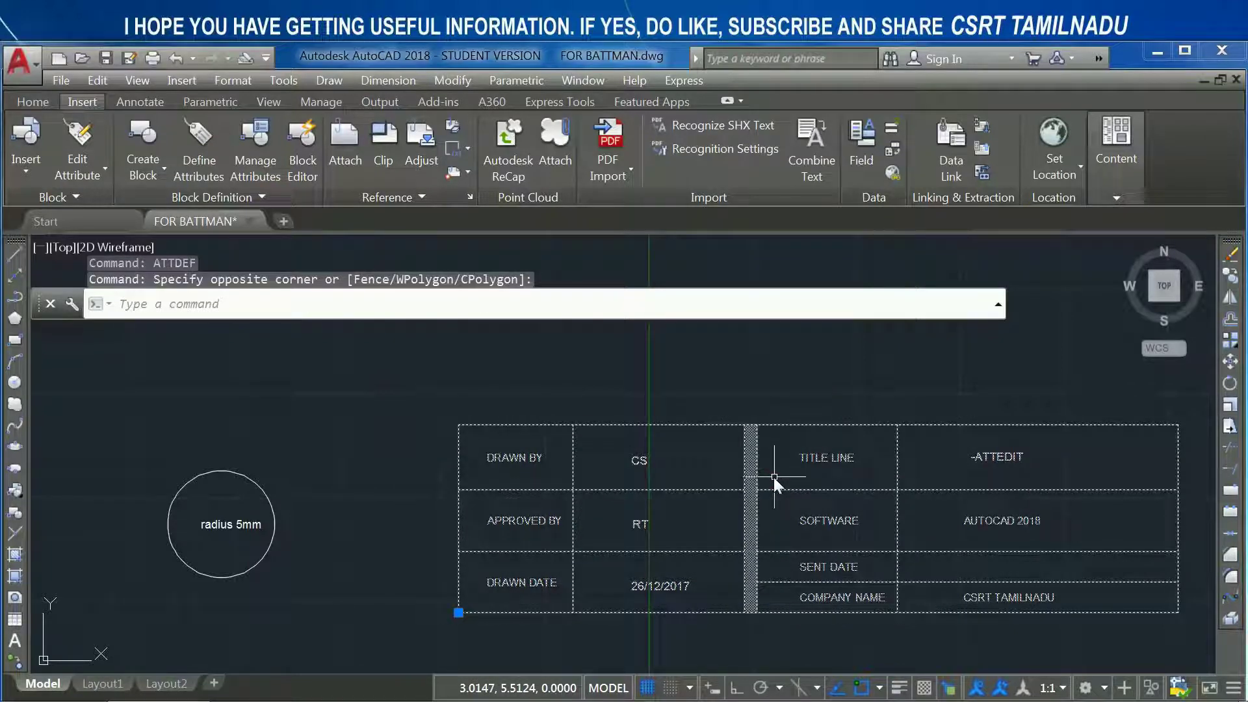
pyautogui.write('BATT')
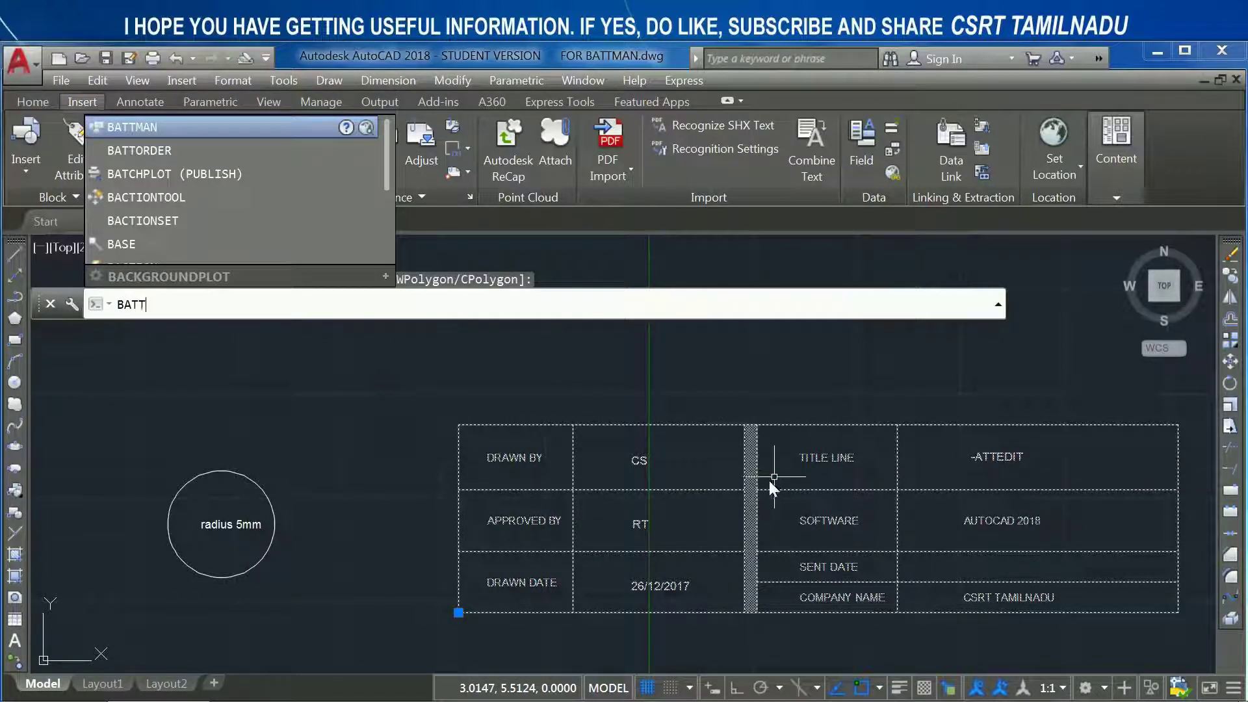
pyautogui.press('Return')
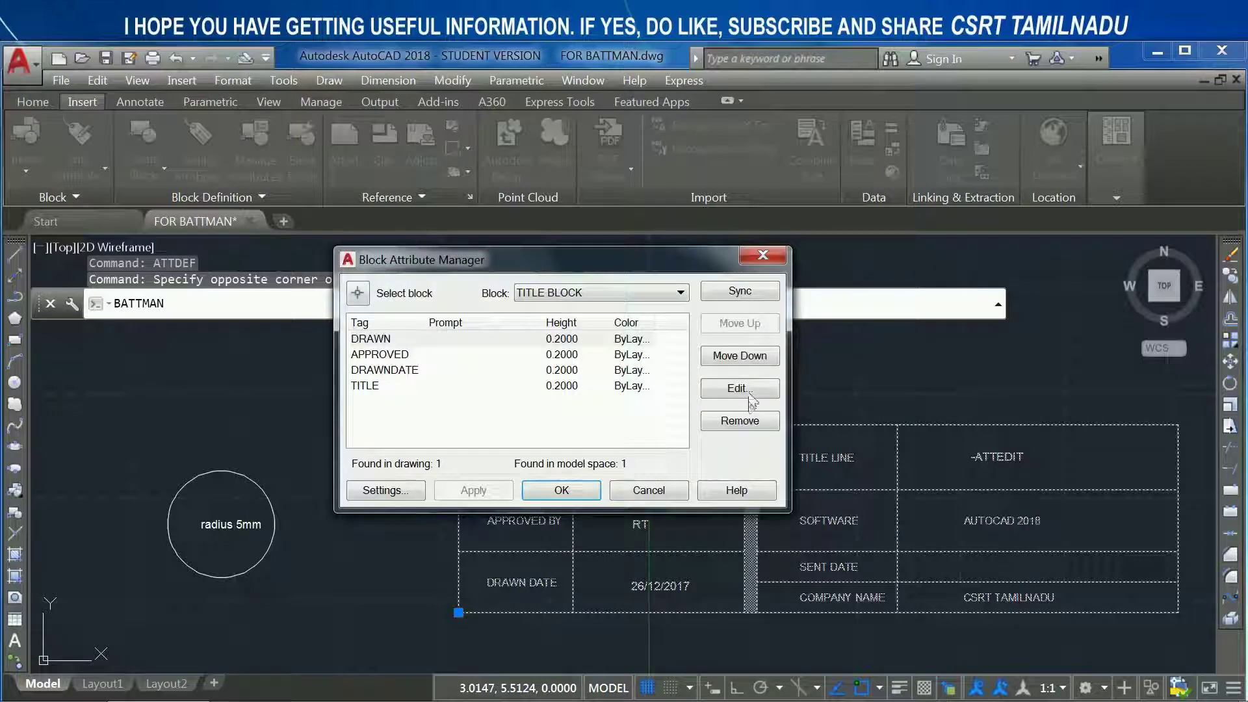
pyautogui.click(751, 389)
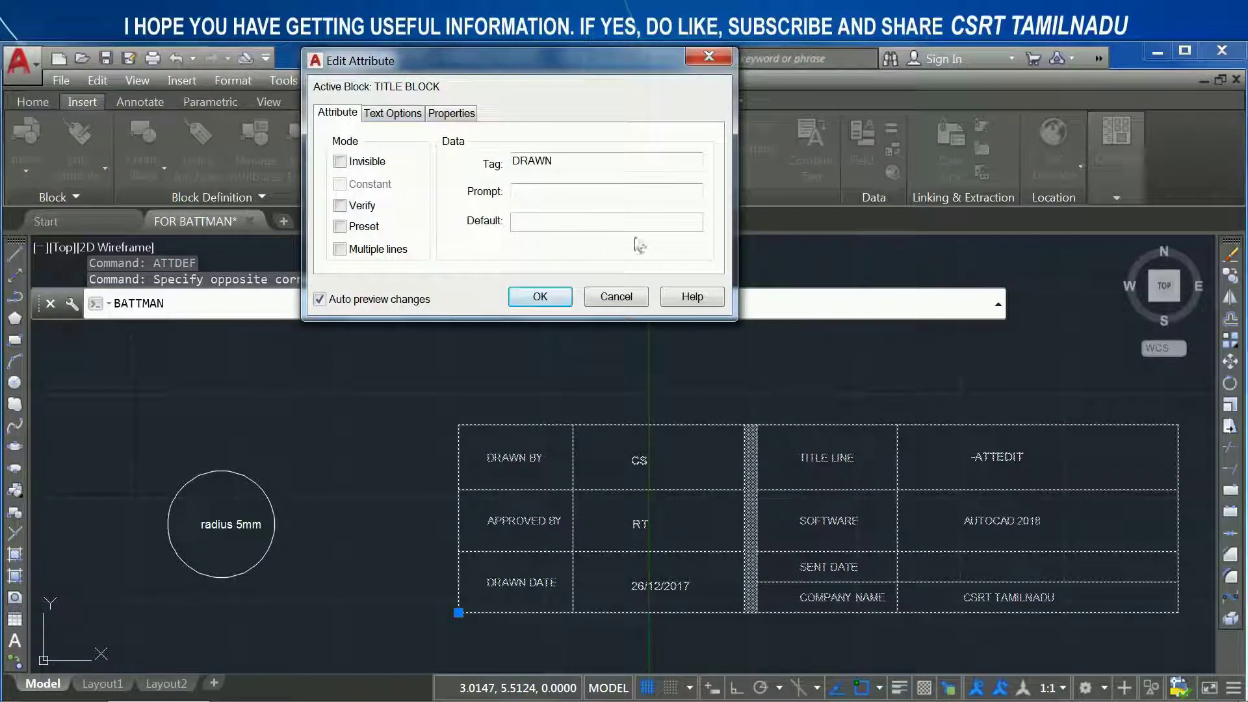
pyautogui.click(398, 115)
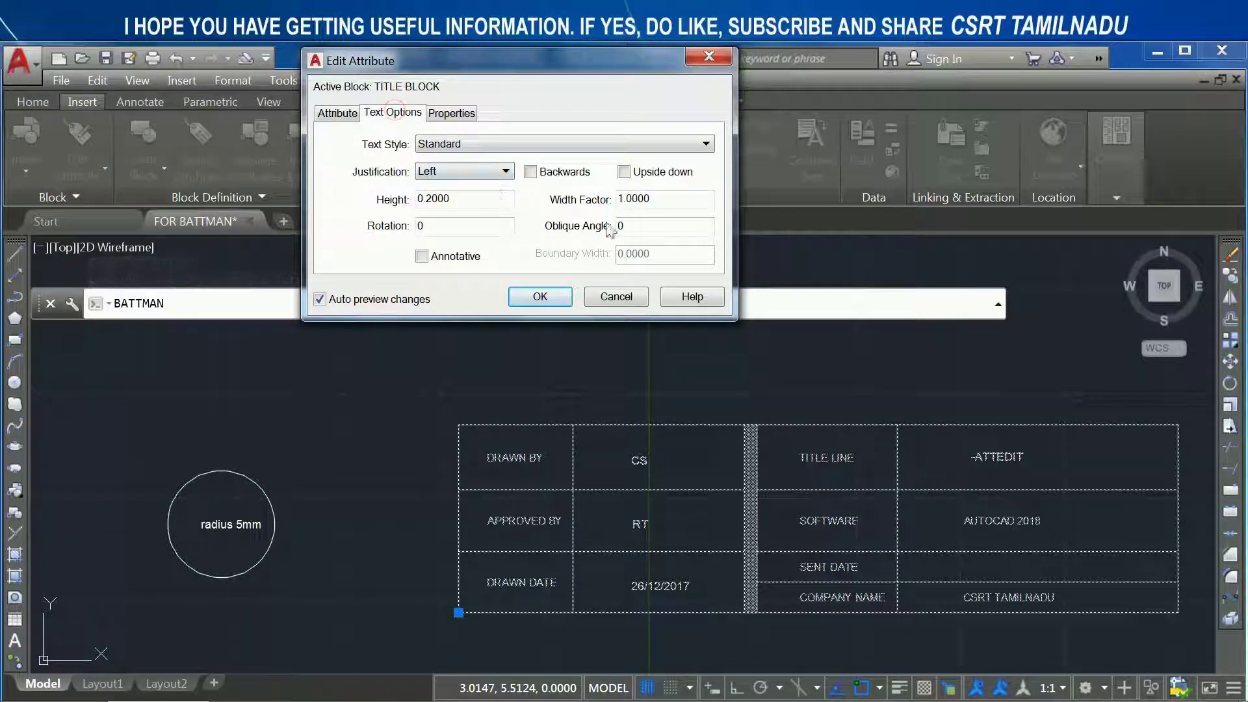
pyautogui.hotkey('ctrl', 'shift', 'Tab')
pyautogui.click(393, 116)
pyautogui.click(434, 114)
pyautogui.click(356, 116)
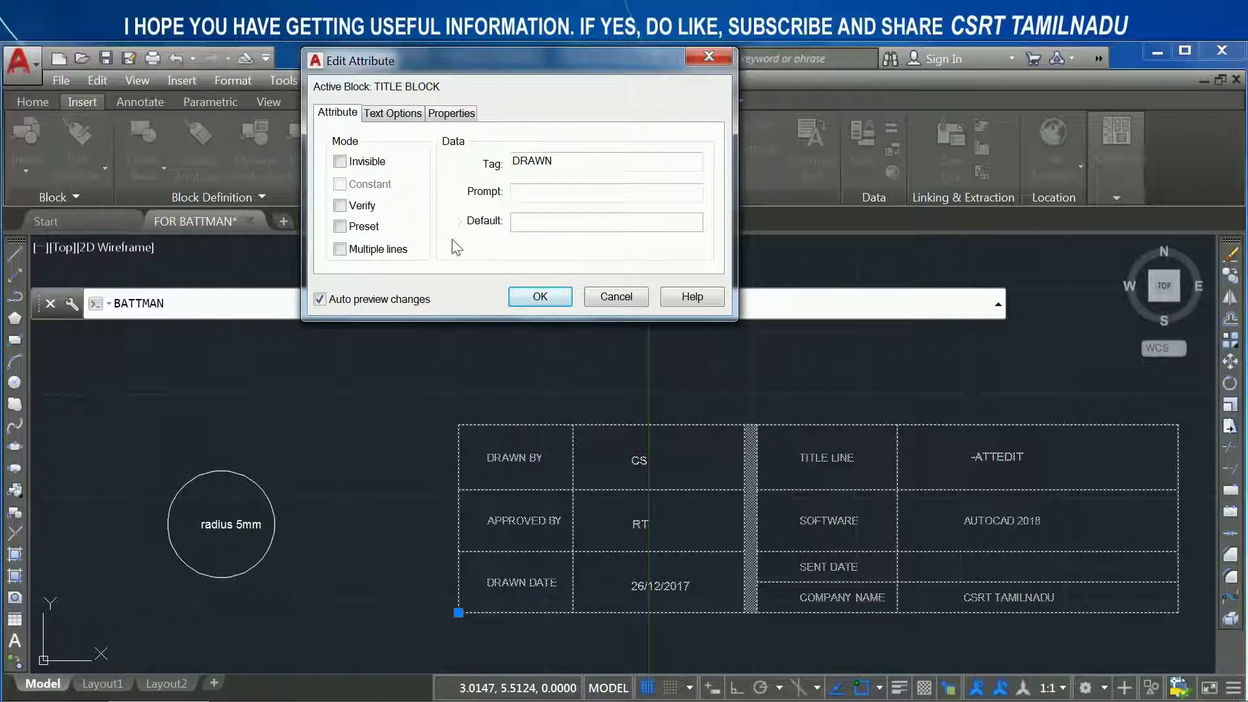
pyautogui.click(615, 299)
pyautogui.click(643, 484)
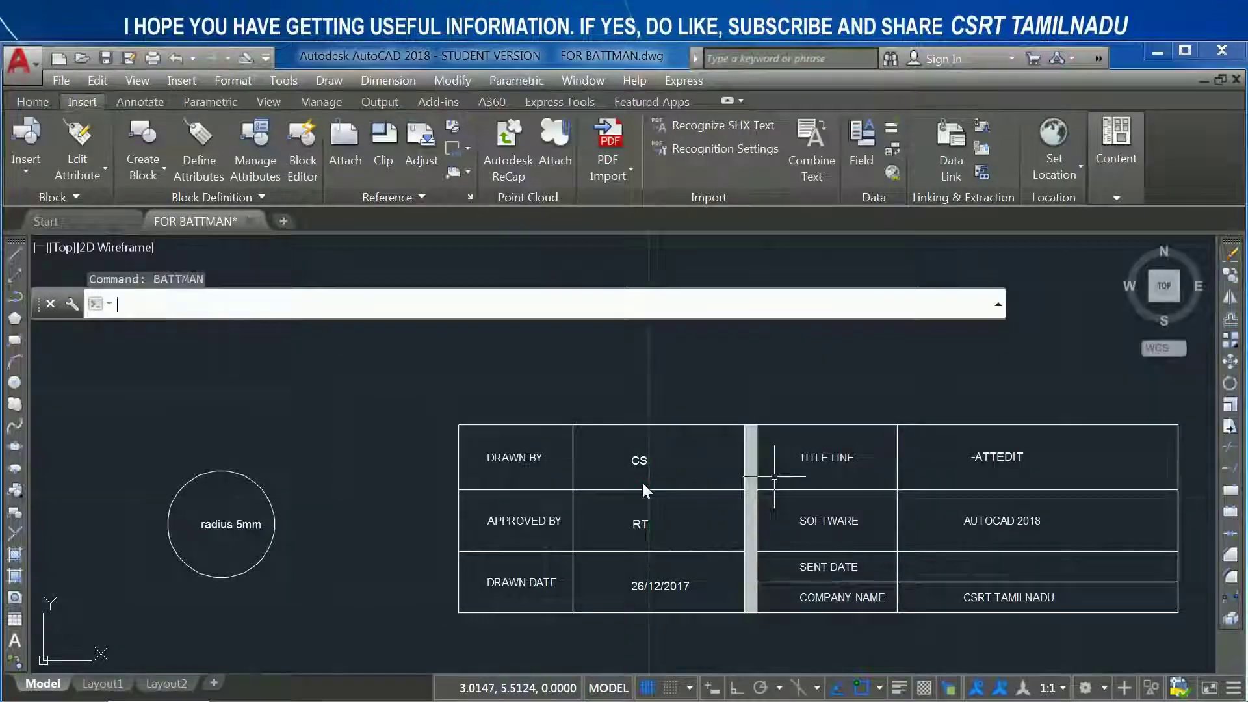